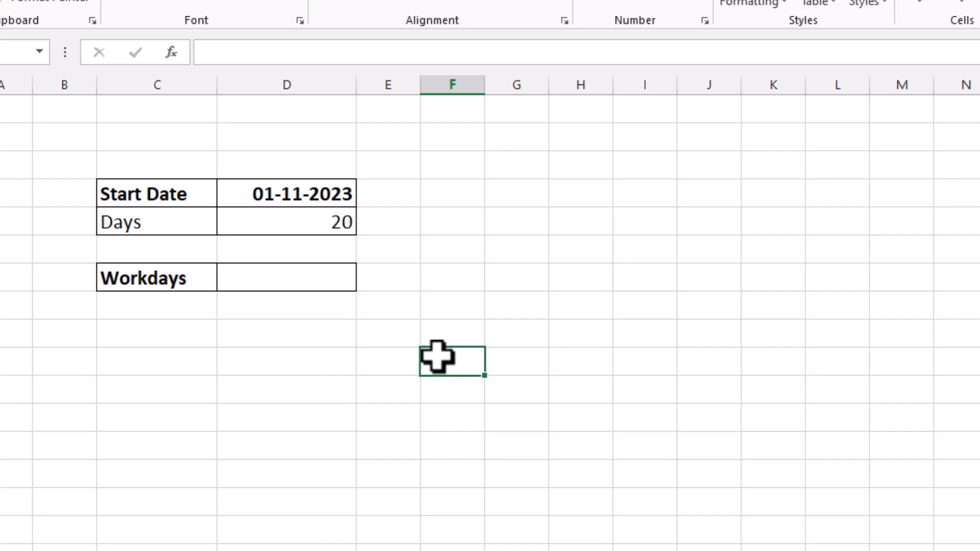
Step: Move the November 2023 calendar picture beside the date table so it covers columns F to M
{"action": "left_click", "coordinate": [289, 231]}
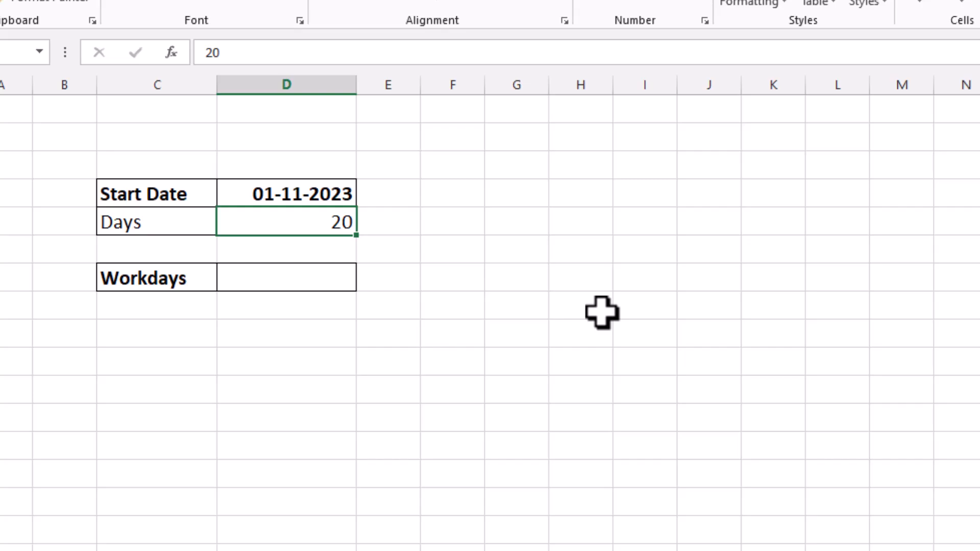
{"action": "left_click", "coordinate": [281, 198]}
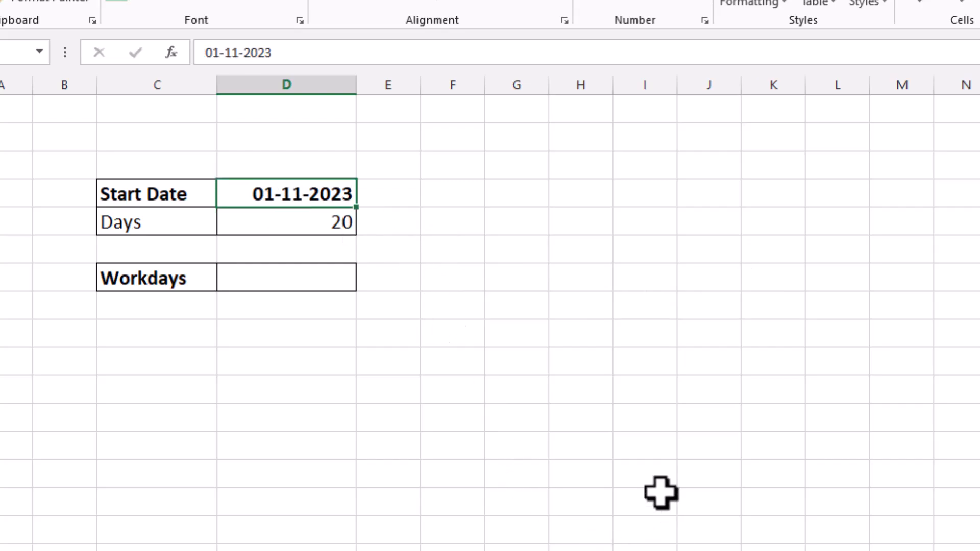
{"action": "left_click_drag", "start_coordinate": [978, 225], "coordinate": [498, 137]}
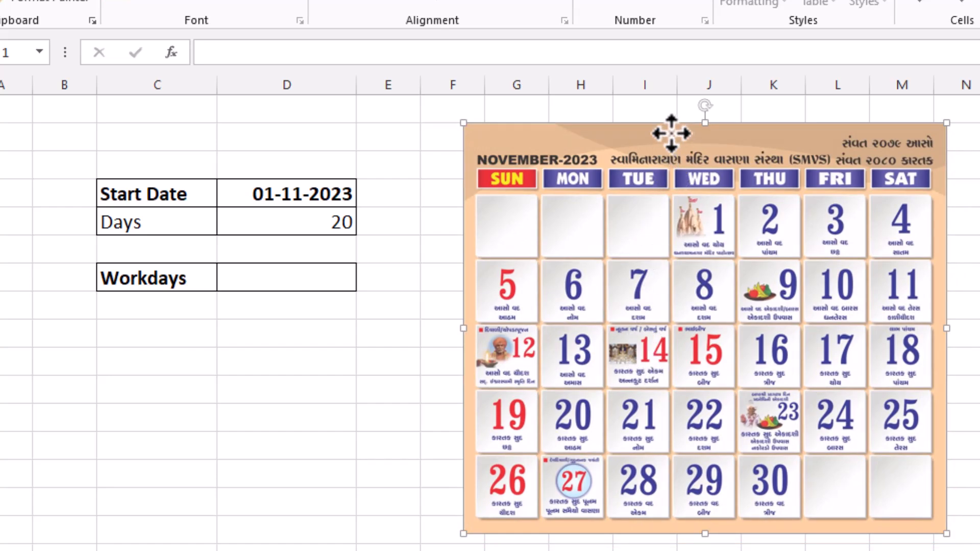
{"action": "left_click_drag", "start_coordinate": [671, 136], "coordinate": [640, 131]}
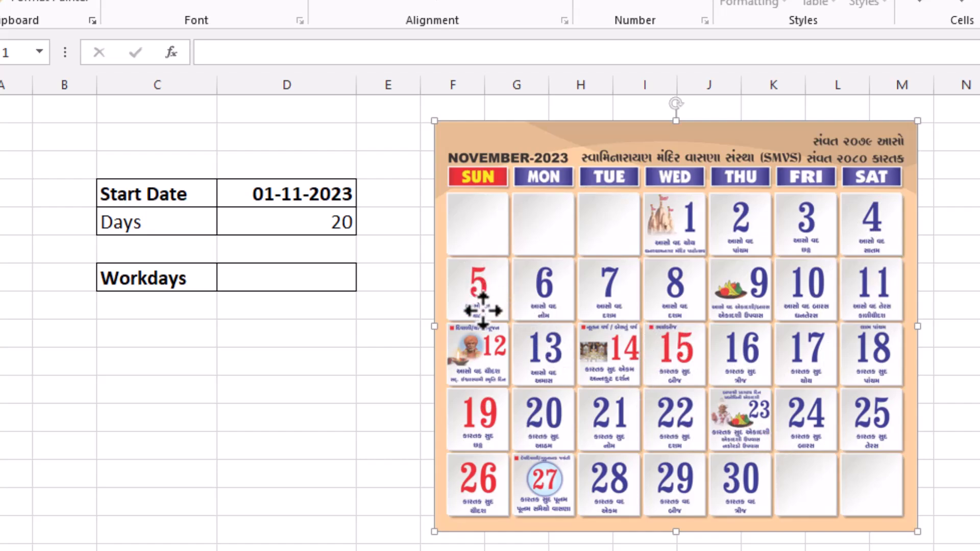
Step: Enter the formula =WORKDAY(D4,D5) in the Workdays cell, using the start date and the number of days
{"action": "left_click", "coordinate": [269, 286]}
{"action": "type", "text": "="}
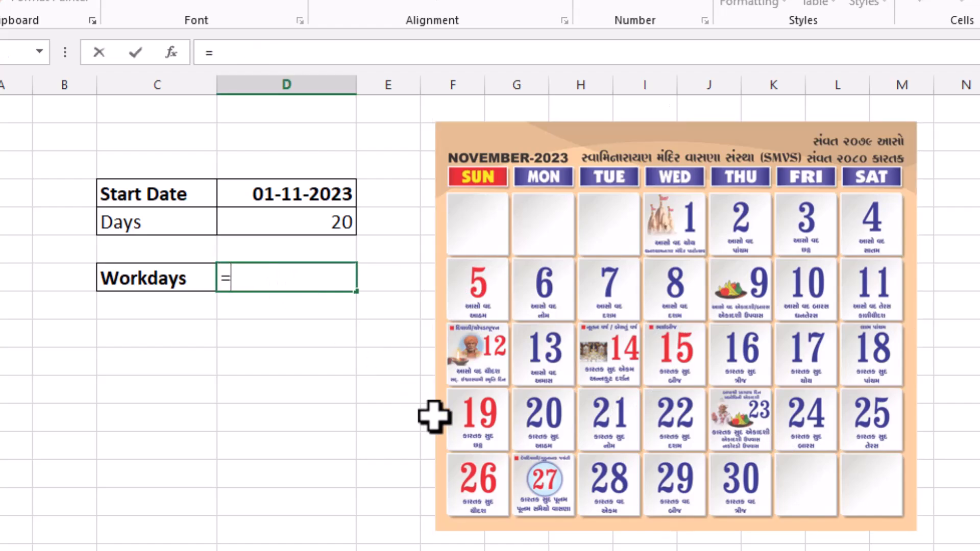
{"action": "type", "text": "workday"}
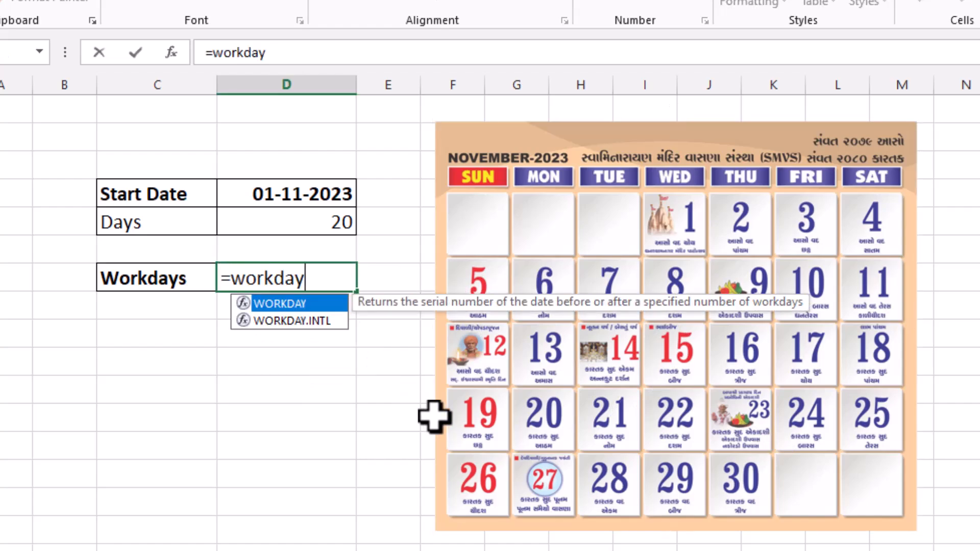
{"action": "type", "text": "("}
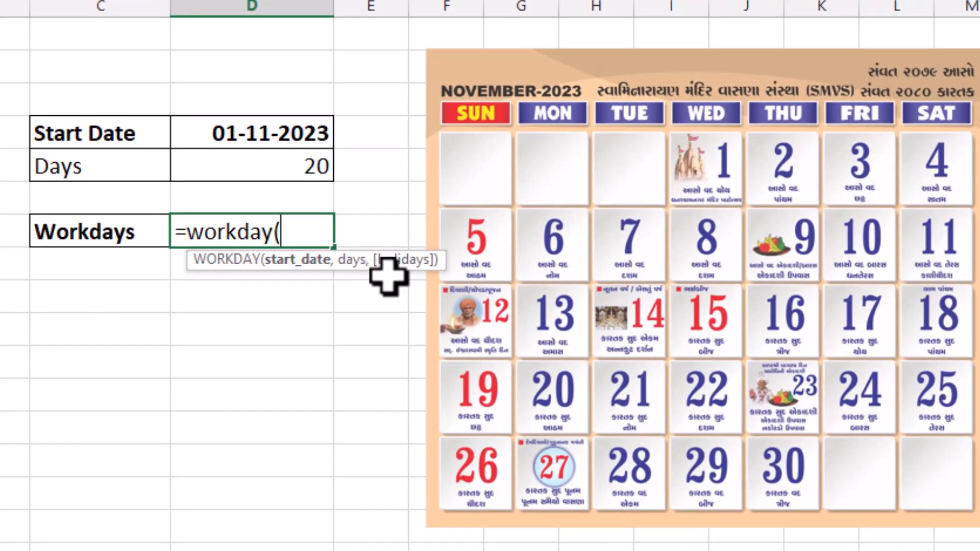
{"action": "left_click", "coordinate": [247, 131]}
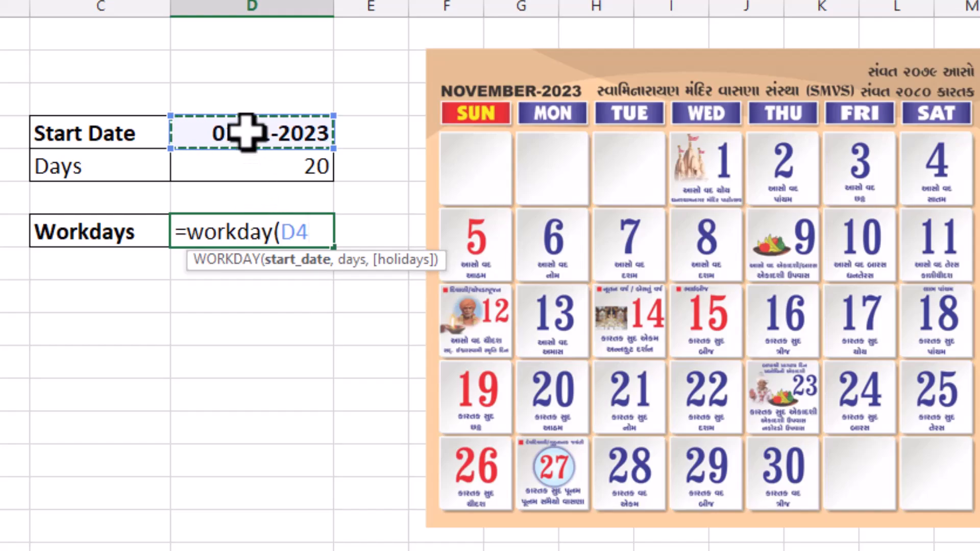
{"action": "type", "text": ","}
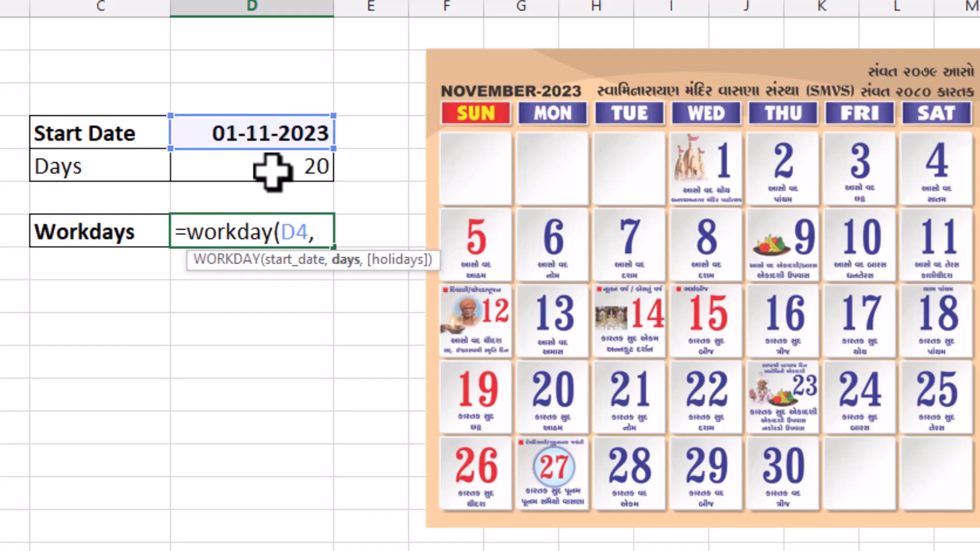
{"action": "left_click", "coordinate": [258, 168]}
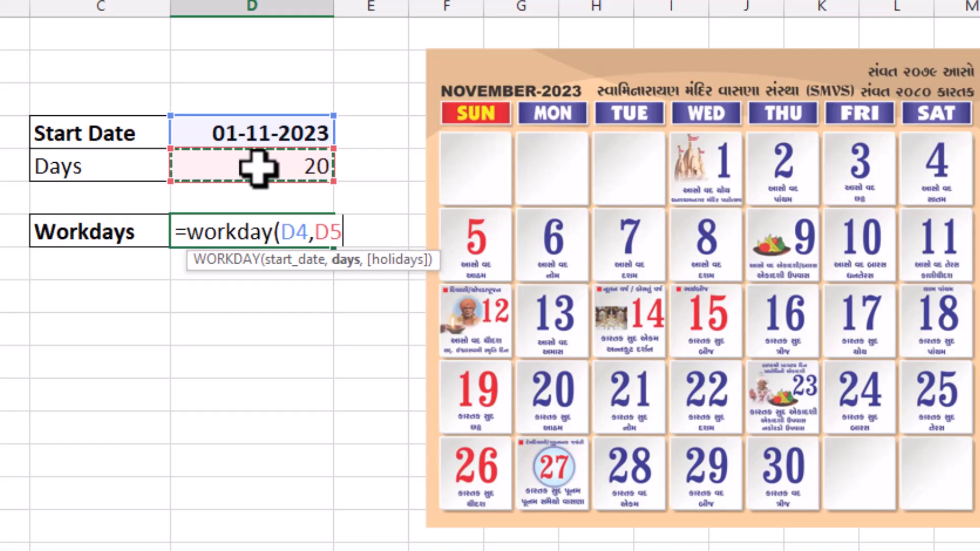
{"action": "type", "text": ")"}
{"action": "key", "text": "Return"}
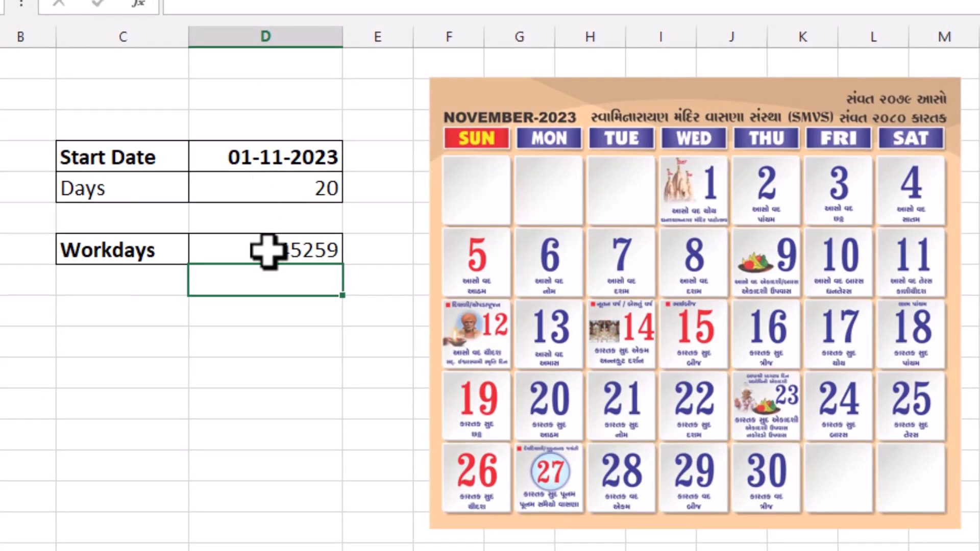
Step: Format the Workdays result and the five empty cells below it as Short Date
{"action": "left_click", "coordinate": [268, 251]}
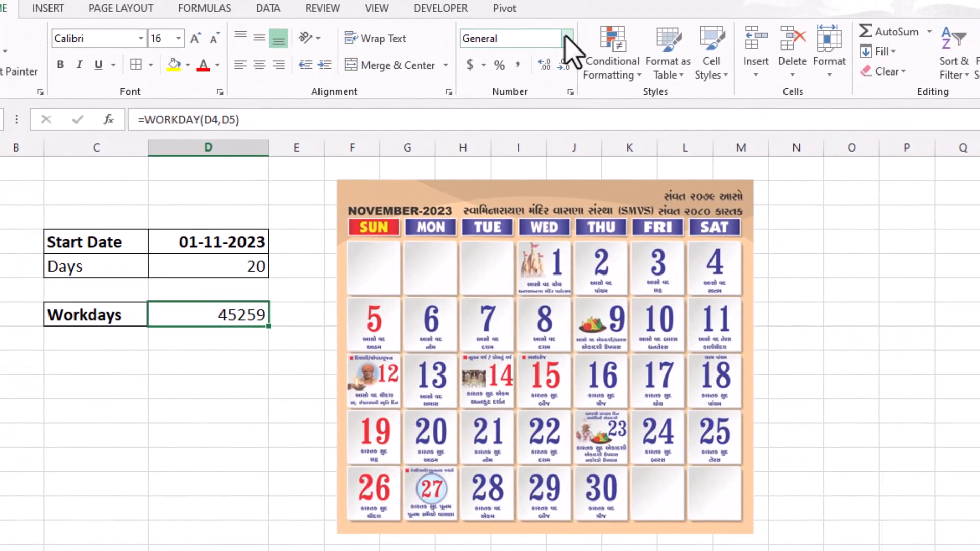
{"action": "left_click", "coordinate": [567, 38]}
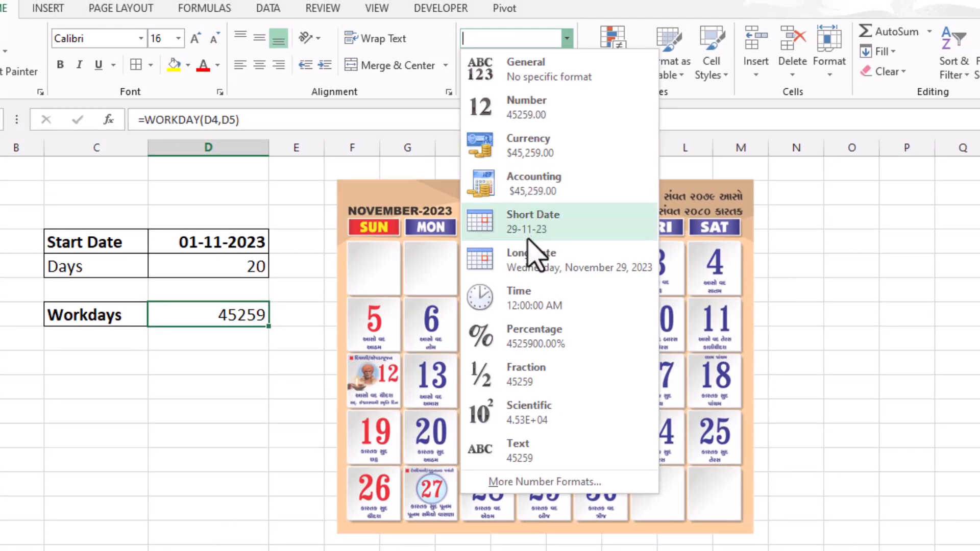
{"action": "left_click", "coordinate": [205, 320]}
{"action": "left_click_drag", "start_coordinate": [197, 313], "coordinate": [197, 439]}
{"action": "left_click", "coordinate": [567, 39]}
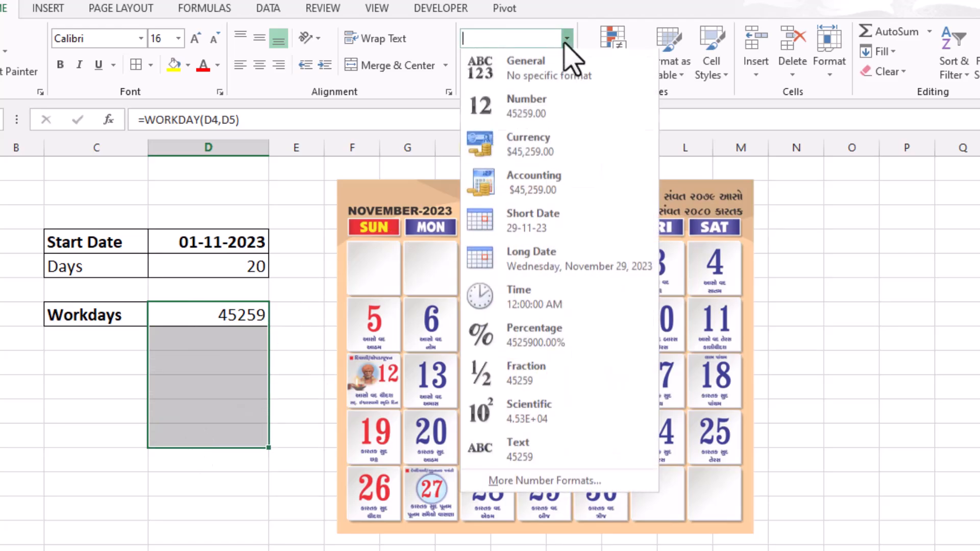
{"action": "left_click", "coordinate": [518, 228]}
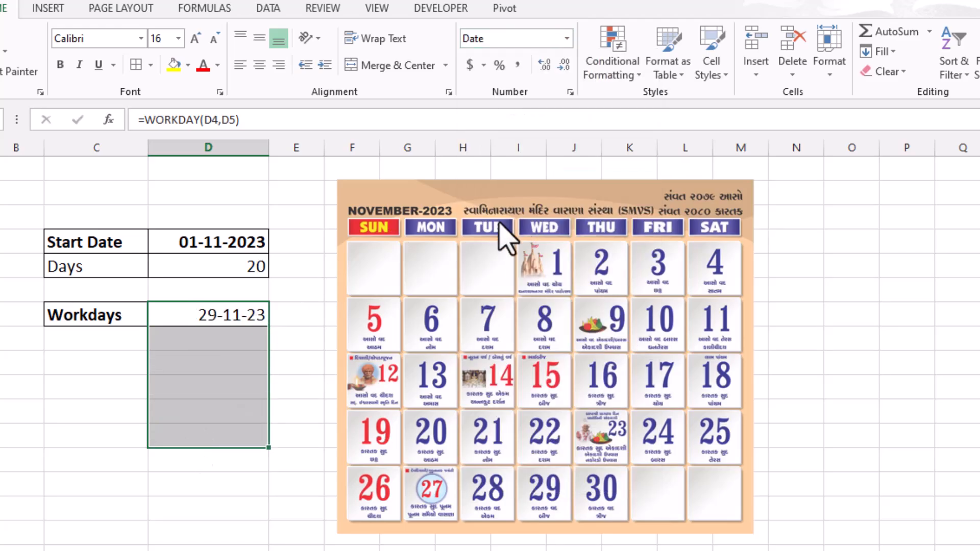
Step: Apply the custom number format dd-mm-yyyy to the selected Workdays cells
{"action": "left_click", "coordinate": [567, 38]}
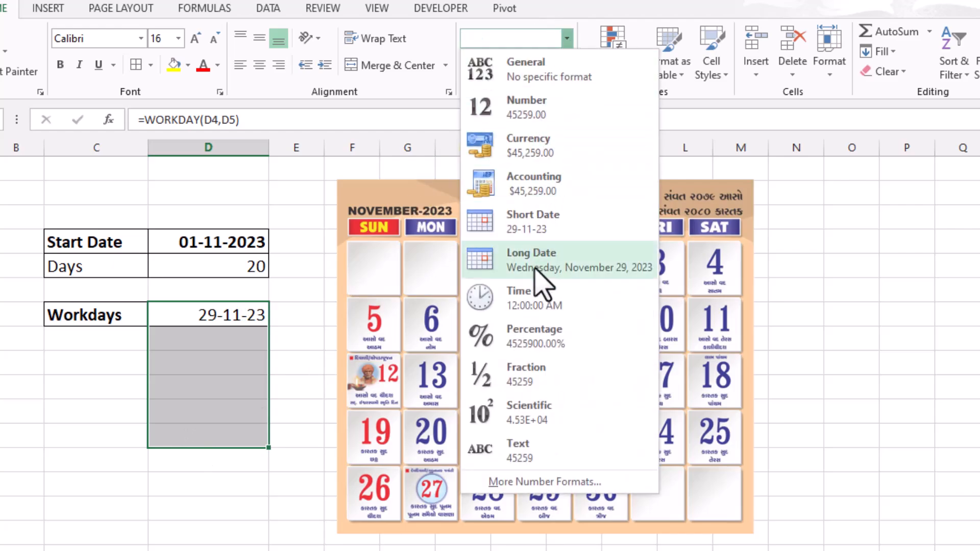
{"action": "left_click", "coordinate": [526, 481]}
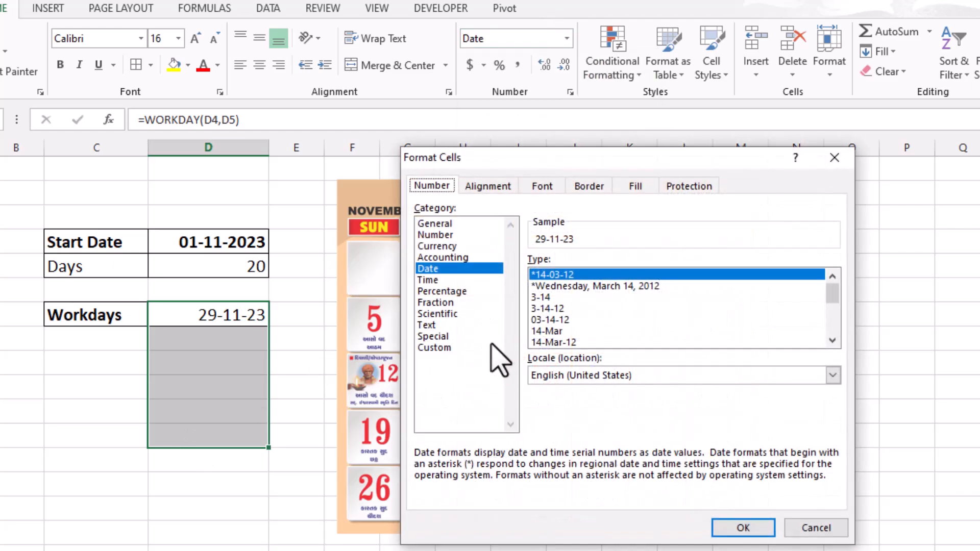
{"action": "left_click", "coordinate": [438, 348]}
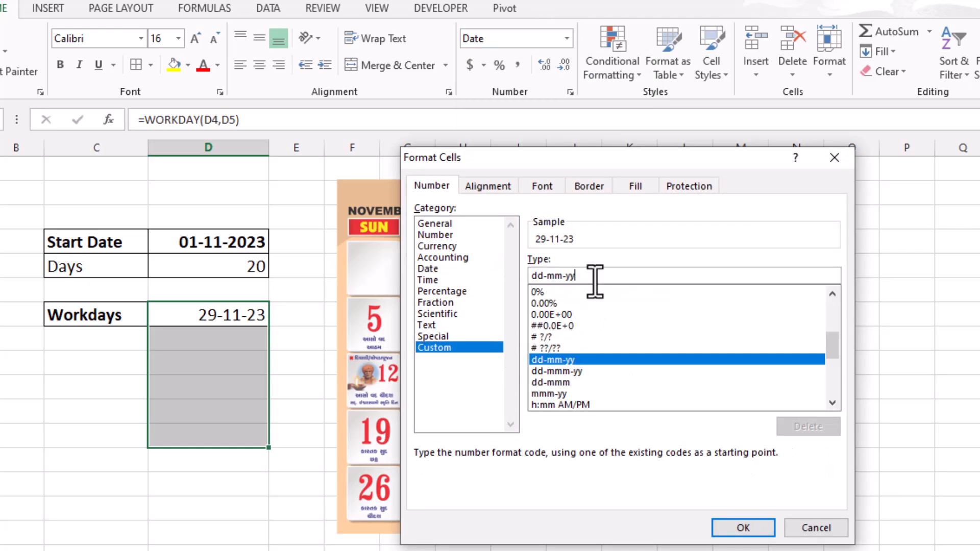
{"action": "left_click", "coordinate": [595, 281]}
{"action": "type", "text": "yy"}
{"action": "key", "text": "Return"}
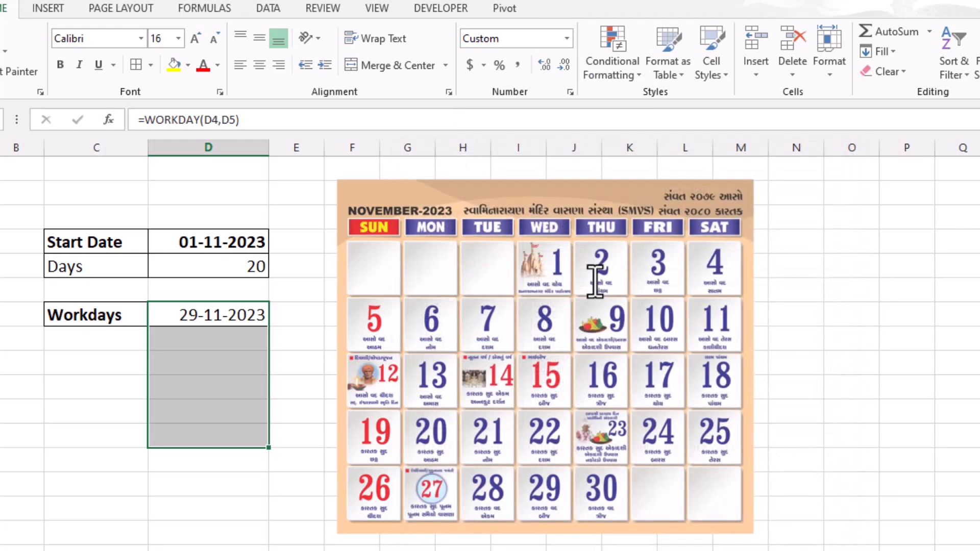
{"action": "left_click", "coordinate": [215, 325]}
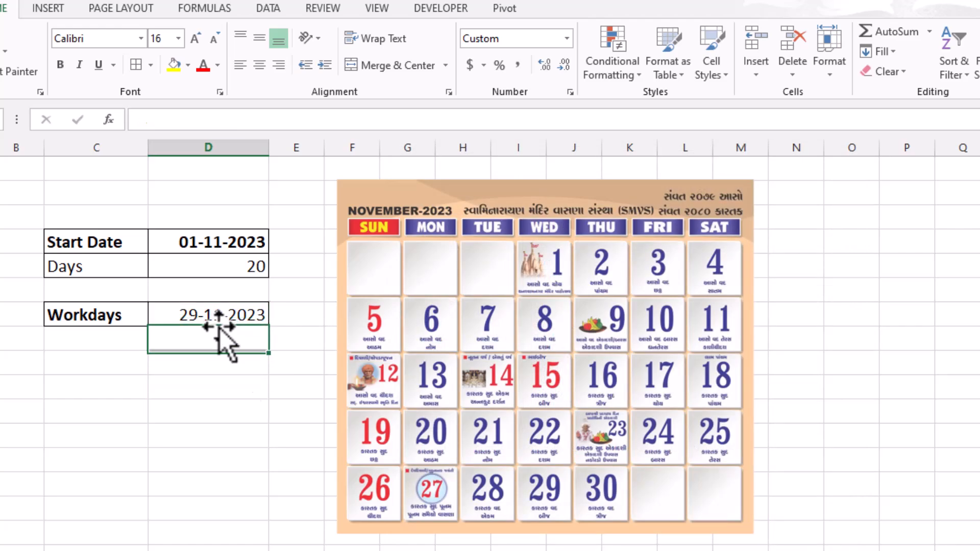
{"action": "left_click", "coordinate": [193, 241]}
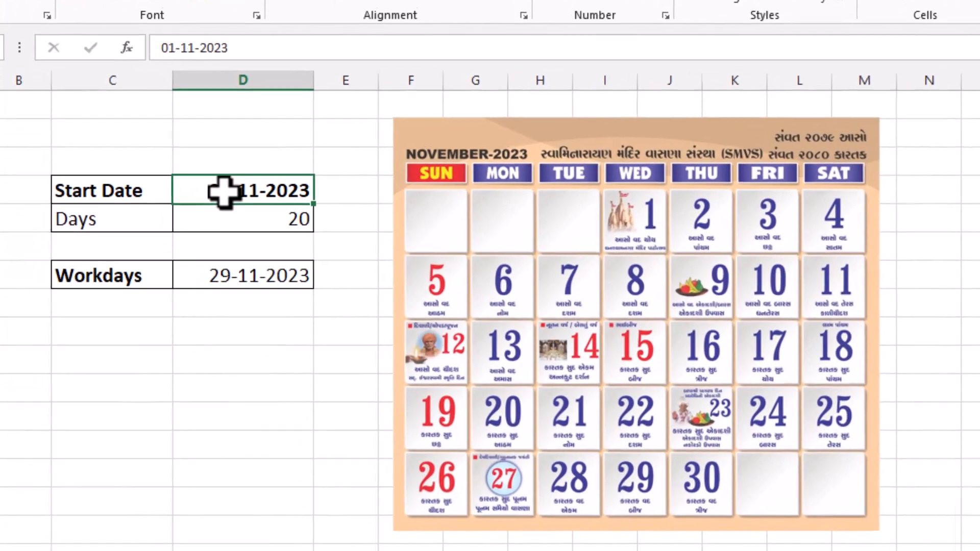
{"action": "left_click", "coordinate": [200, 263]}
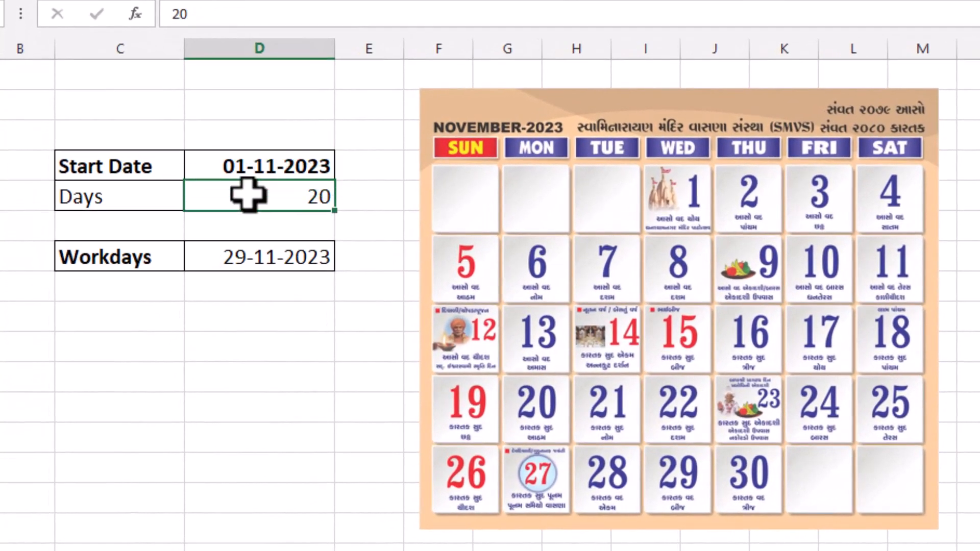
{"action": "left_click", "coordinate": [259, 255]}
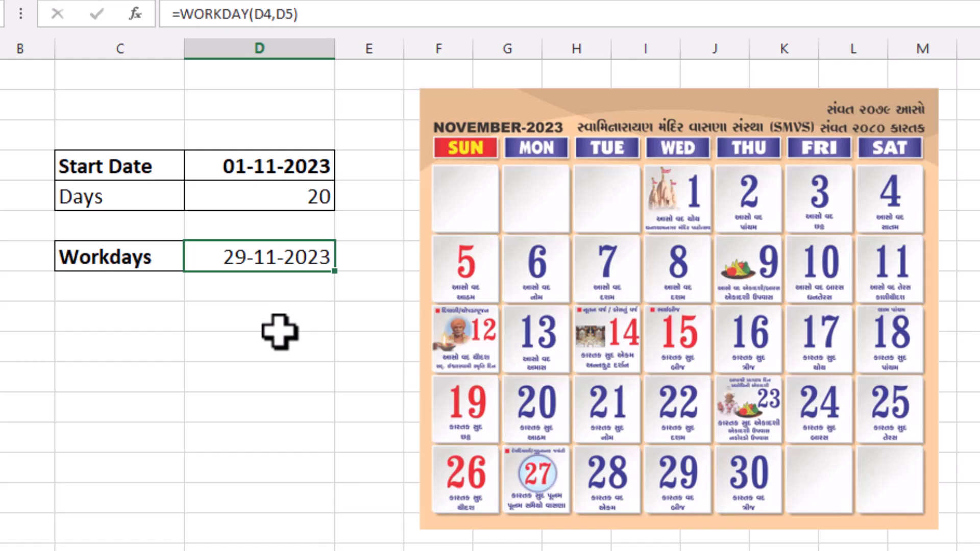
{"action": "left_click", "coordinate": [269, 171]}
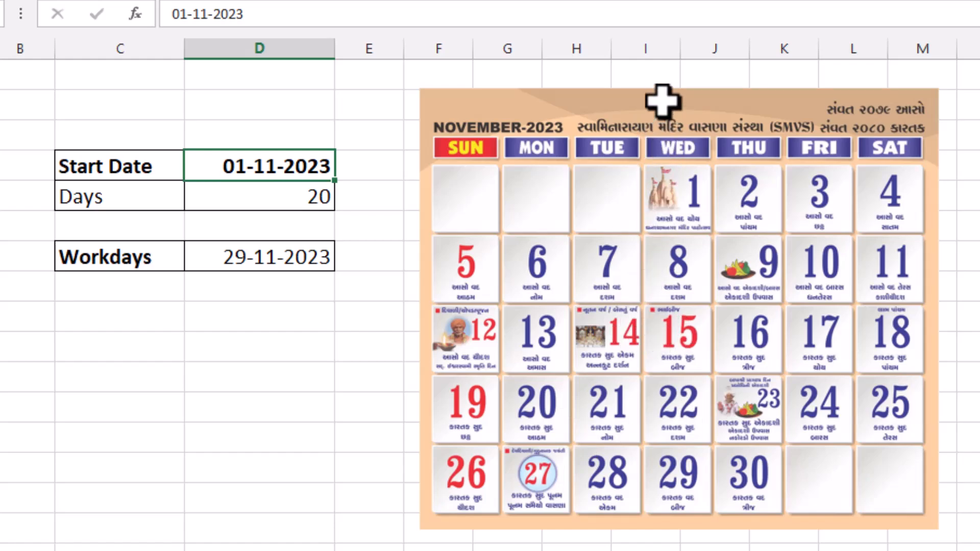
Step: Shift the calendar picture right to clear column F, narrowing column E and widening column F
{"action": "left_click_drag", "start_coordinate": [662, 100], "coordinate": [744, 92]}
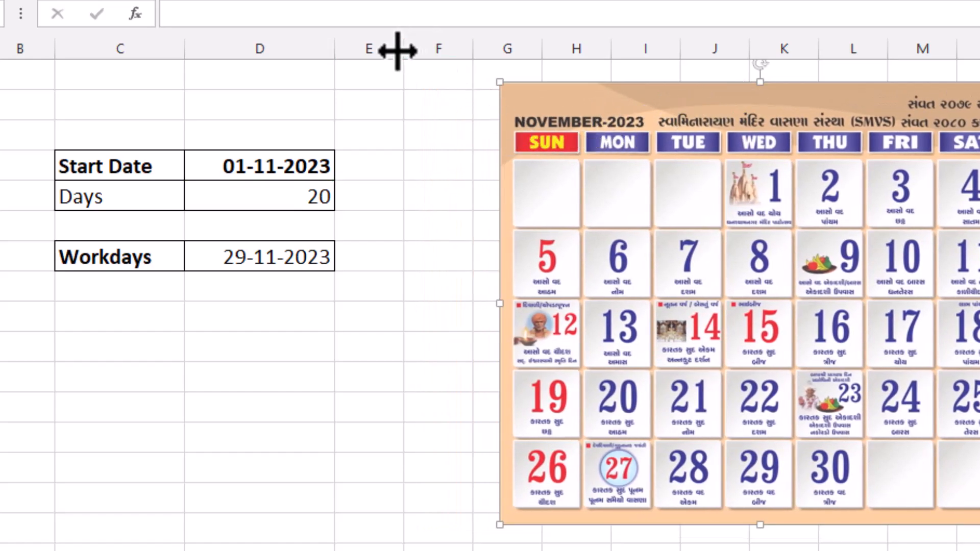
{"action": "left_click_drag", "start_coordinate": [394, 49], "coordinate": [373, 59]}
{"action": "left_click_drag", "start_coordinate": [443, 48], "coordinate": [480, 55]}
Step: Format the empty cells F4:F7 as Short Date
{"action": "left_click_drag", "start_coordinate": [429, 166], "coordinate": [429, 253]}
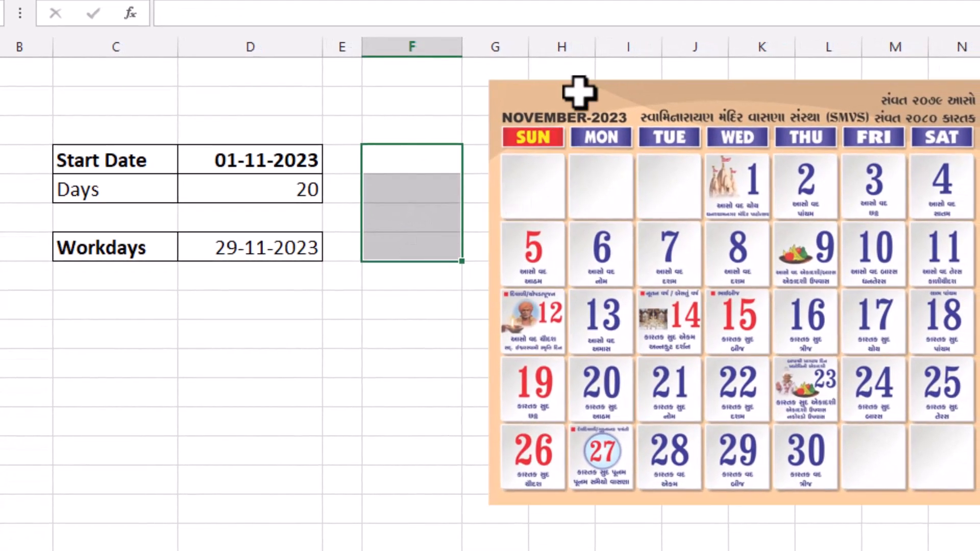
{"action": "left_click", "coordinate": [666, 1]}
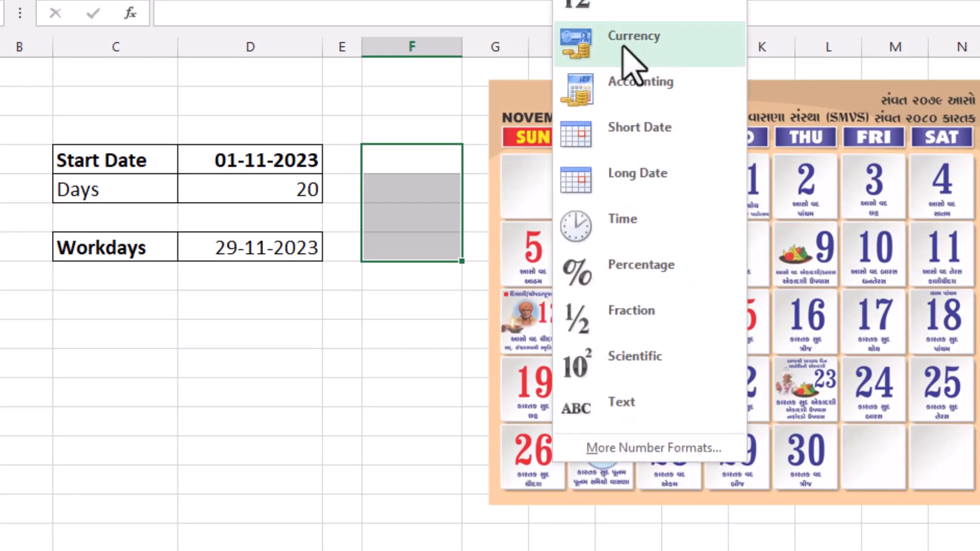
{"action": "left_click", "coordinate": [614, 129]}
Step: Enter the holiday dates 14-11-2023 and 15-11-2023 in cells F4 and F5
{"action": "left_click", "coordinate": [432, 168]}
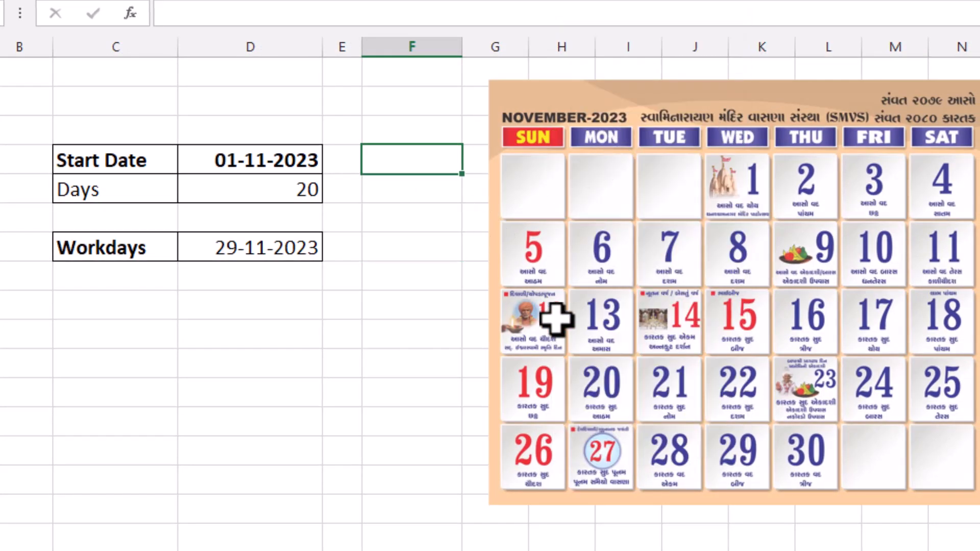
{"action": "type", "text": "14"}
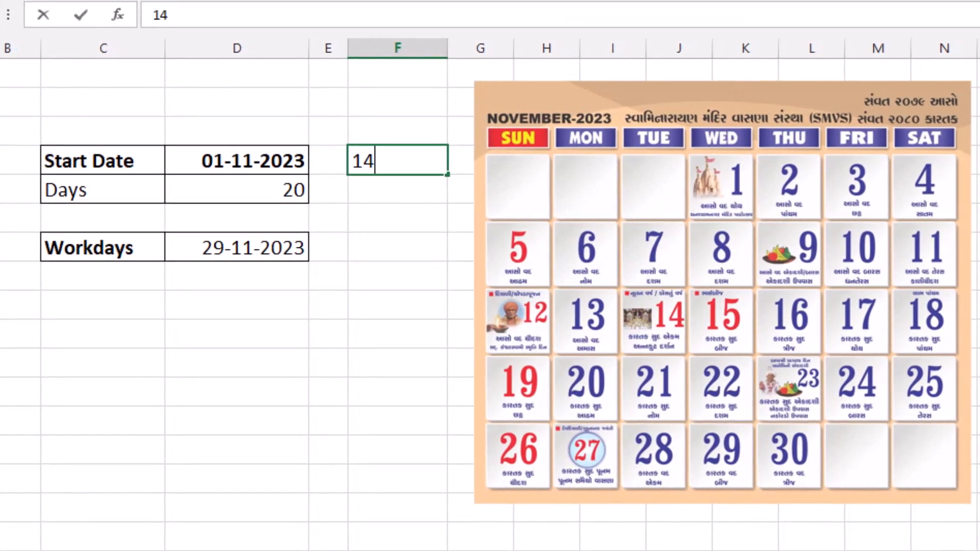
{"action": "type", "text": "-11-2023"}
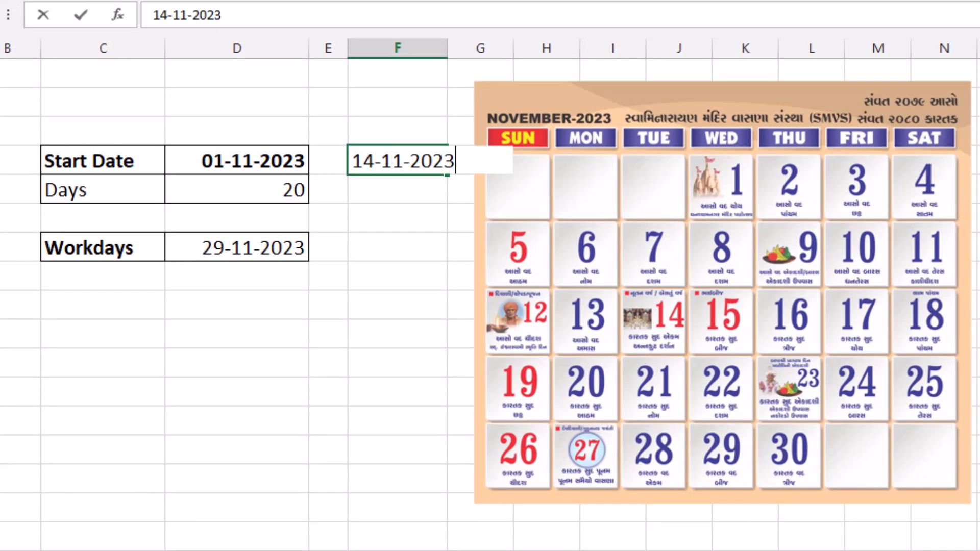
{"action": "key", "text": "Return"}
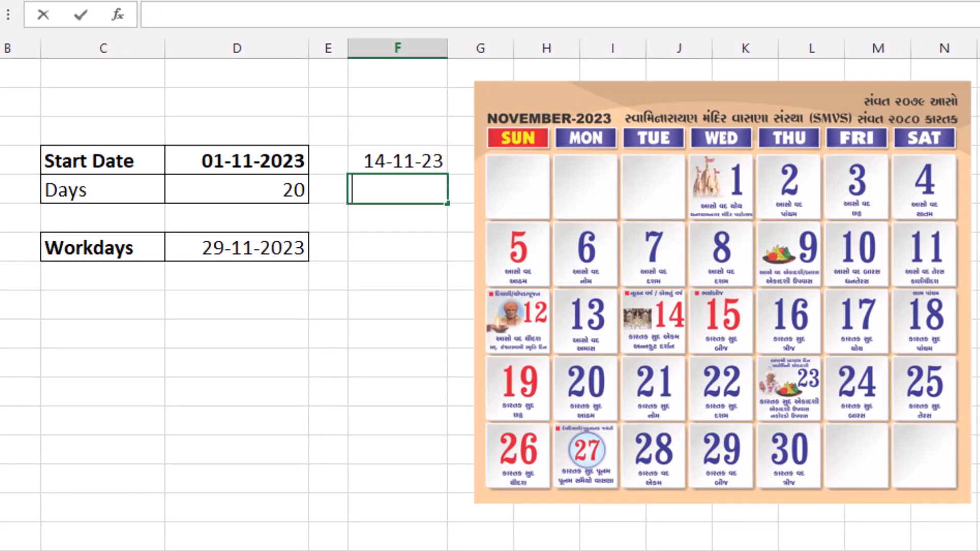
{"action": "type", "text": "15-11-2023"}
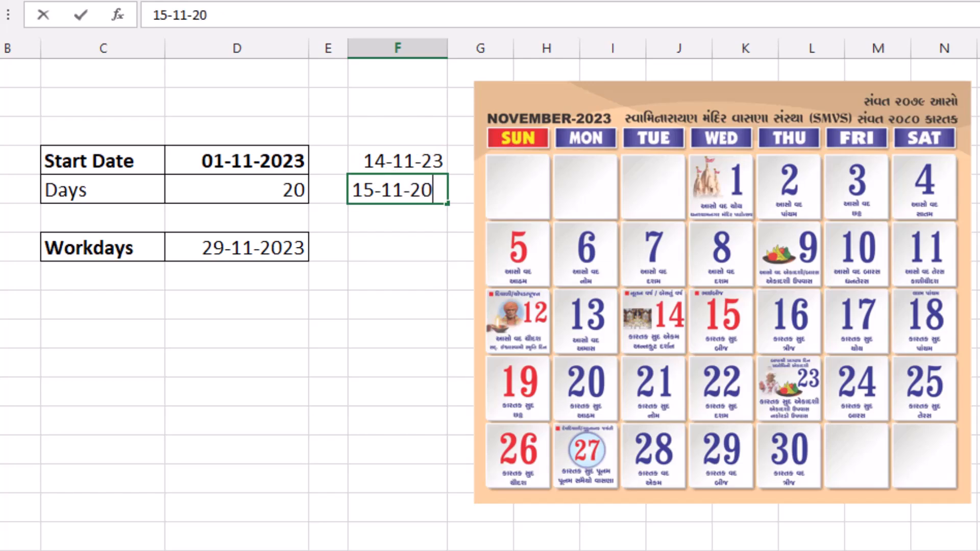
{"action": "key", "text": "Return"}
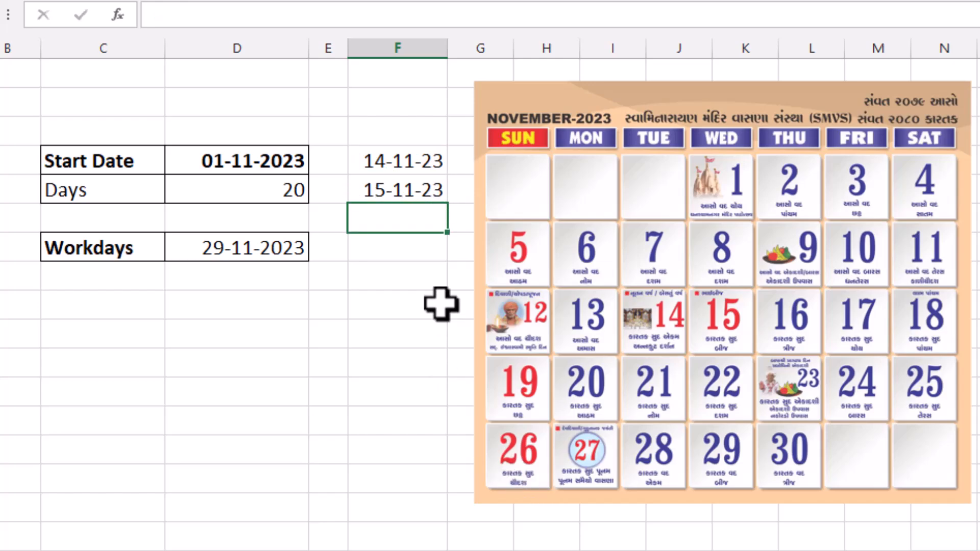
Step: Add the holiday range F4:F5 as the holidays argument of the WORKDAY formula in D7
{"action": "left_click_drag", "start_coordinate": [419, 162], "coordinate": [422, 189]}
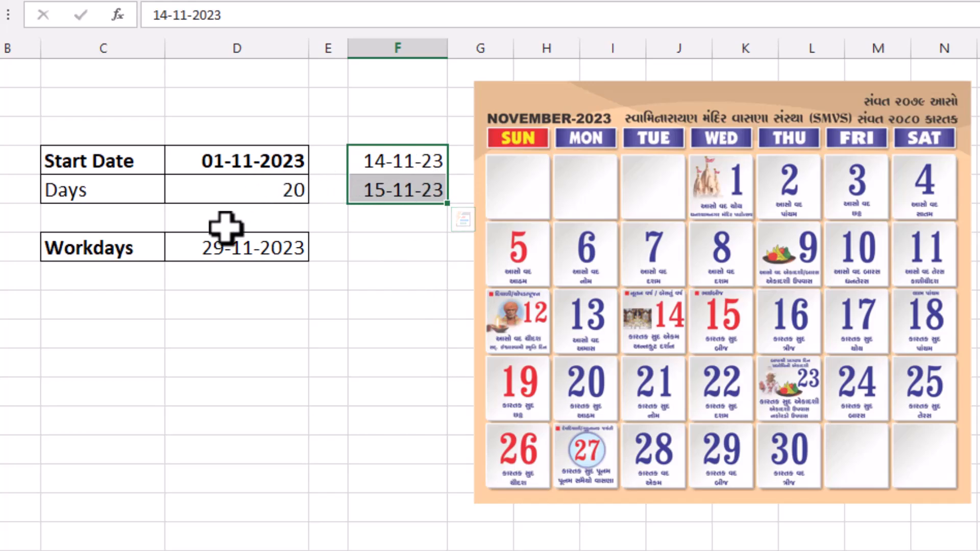
{"action": "left_click", "coordinate": [250, 249]}
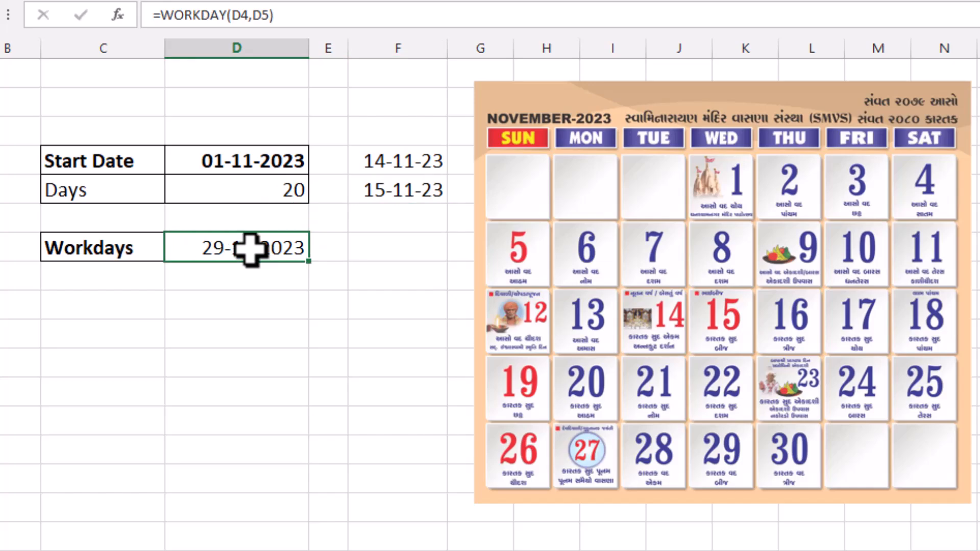
{"action": "double_click", "coordinate": [250, 248]}
{"action": "key", "text": "BackSpace"}
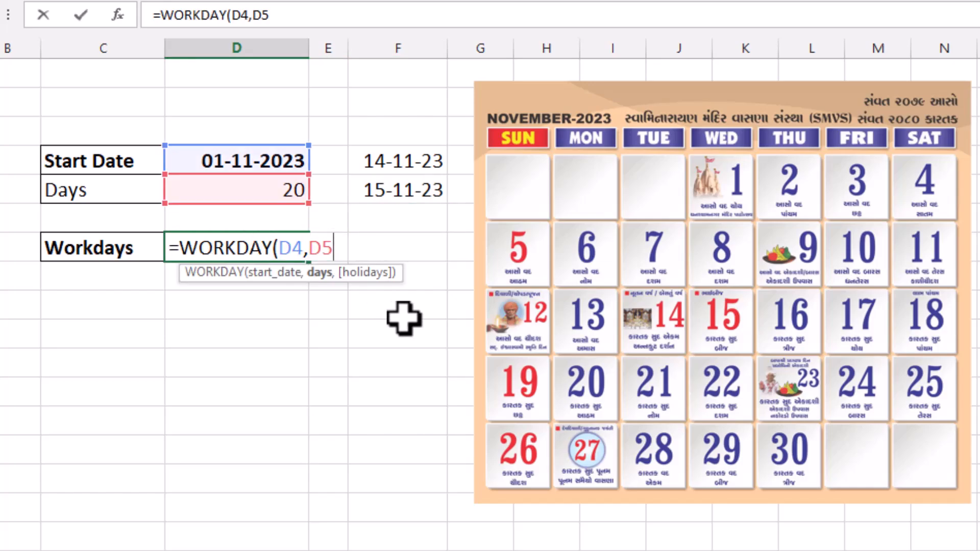
{"action": "type", "text": ","}
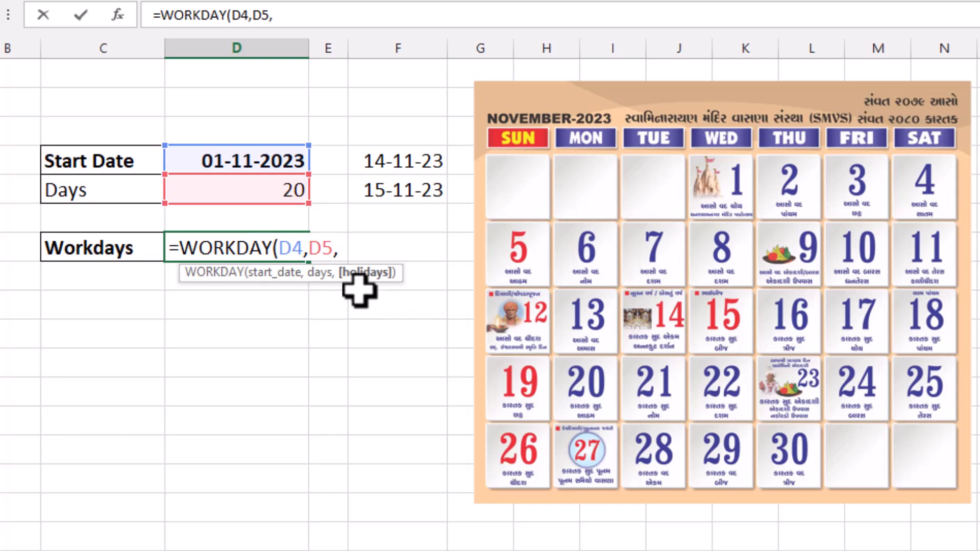
{"action": "left_click_drag", "start_coordinate": [387, 160], "coordinate": [389, 184]}
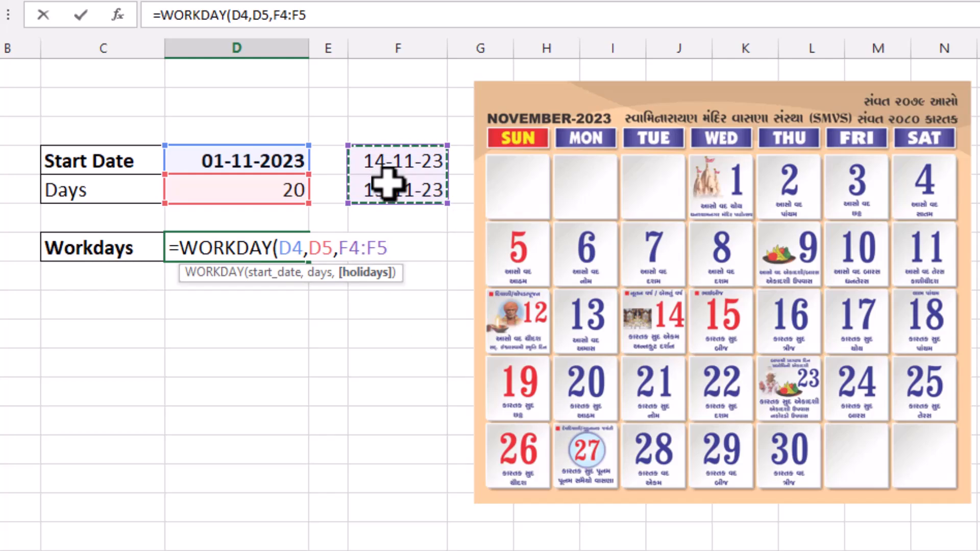
{"action": "type", "text": ")"}
{"action": "key", "text": "Return"}
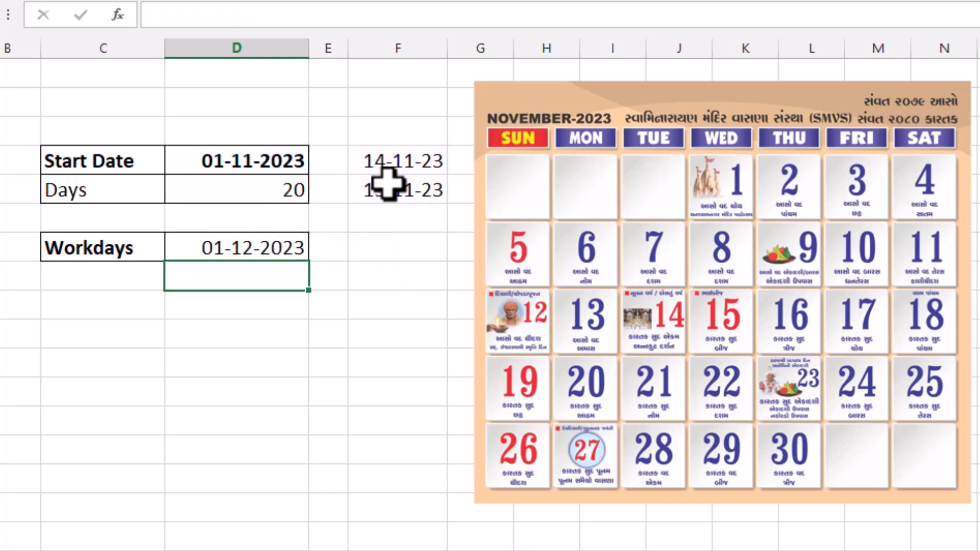
{"action": "left_click", "coordinate": [262, 246]}
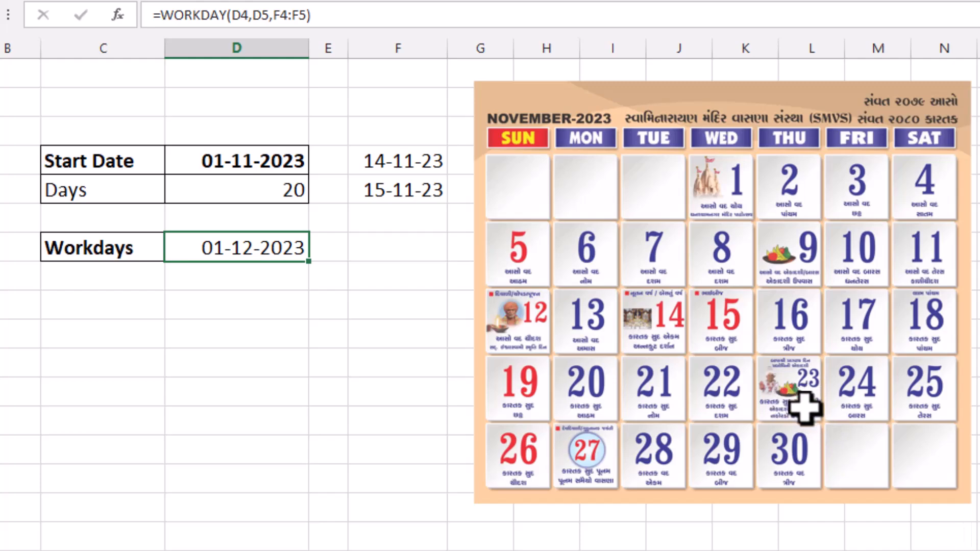
Step: Enter a third holiday date, 23-11-23, in cell F6
{"action": "left_click", "coordinate": [400, 220]}
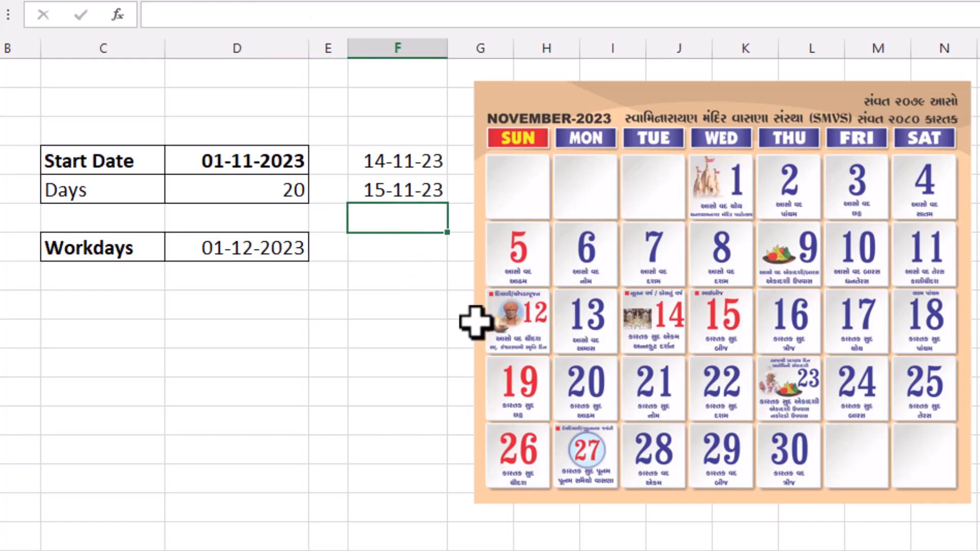
{"action": "type", "text": "23-11-"}
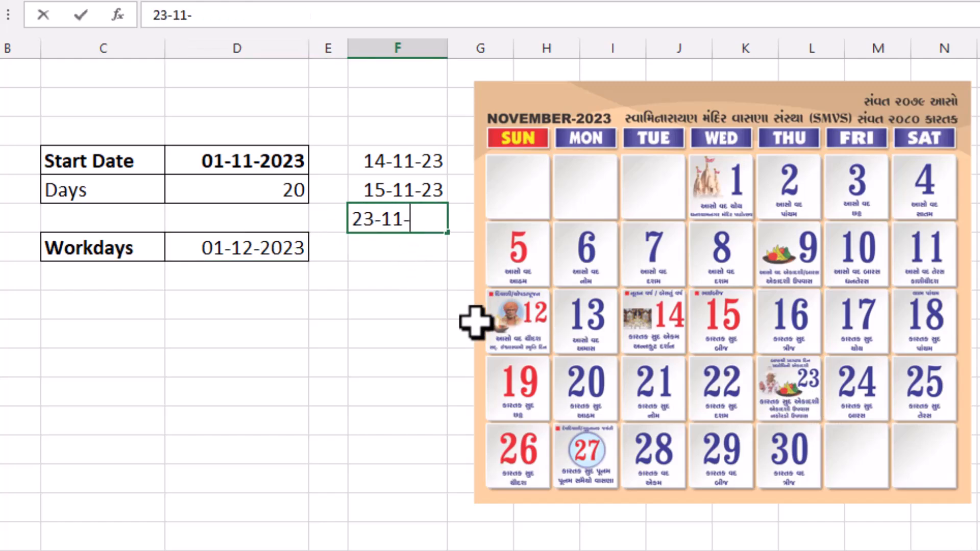
{"action": "type", "text": "23"}
{"action": "key", "text": "Return"}
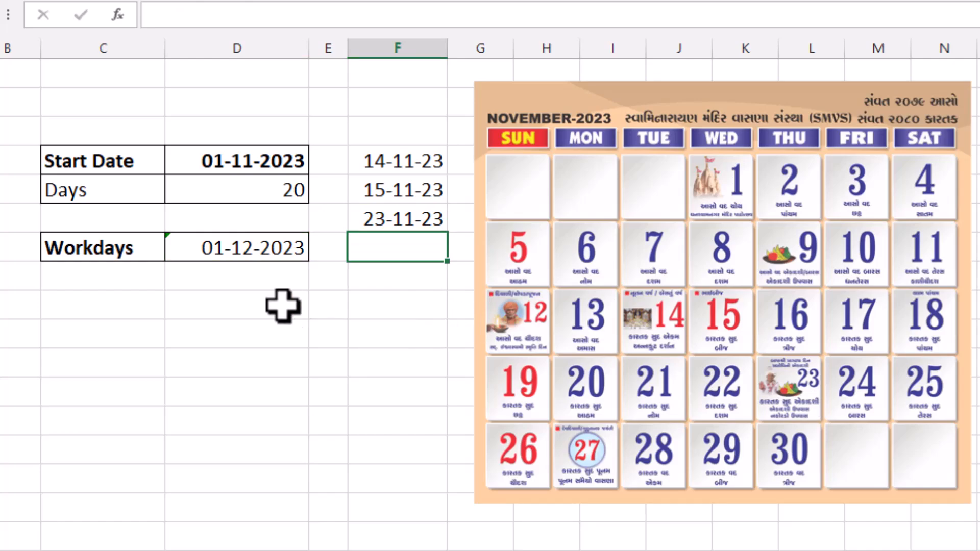
Step: Replace the holidays range in the D7 WORKDAY formula with F4:F6
{"action": "left_click", "coordinate": [284, 247]}
{"action": "key", "text": "F2"}
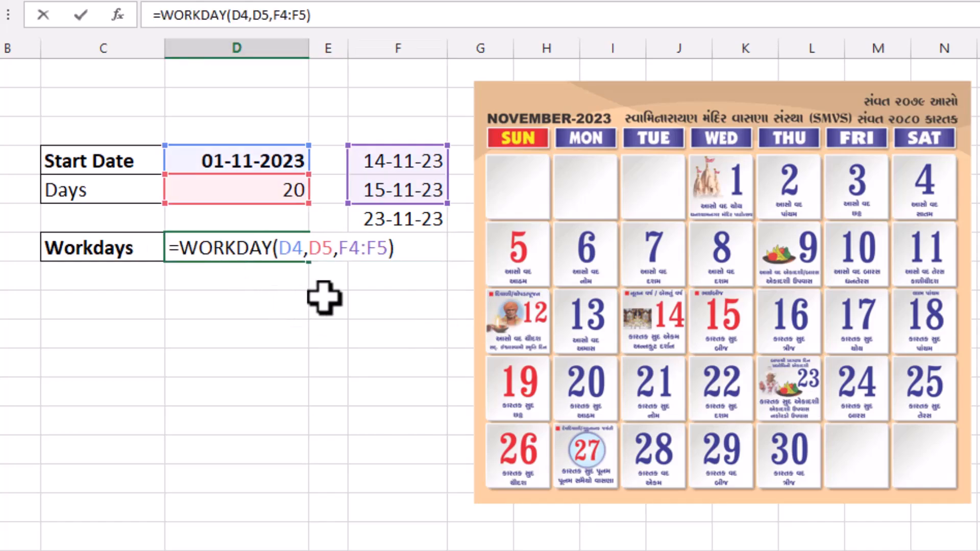
{"action": "key", "text": "BackSpace"}
{"action": "key", "text": "BackSpace"}
{"action": "key", "text": "BackSpace"}
{"action": "key", "text": "BackSpace"}
{"action": "key", "text": "BackSpace"}
{"action": "key", "text": "BackSpace"}
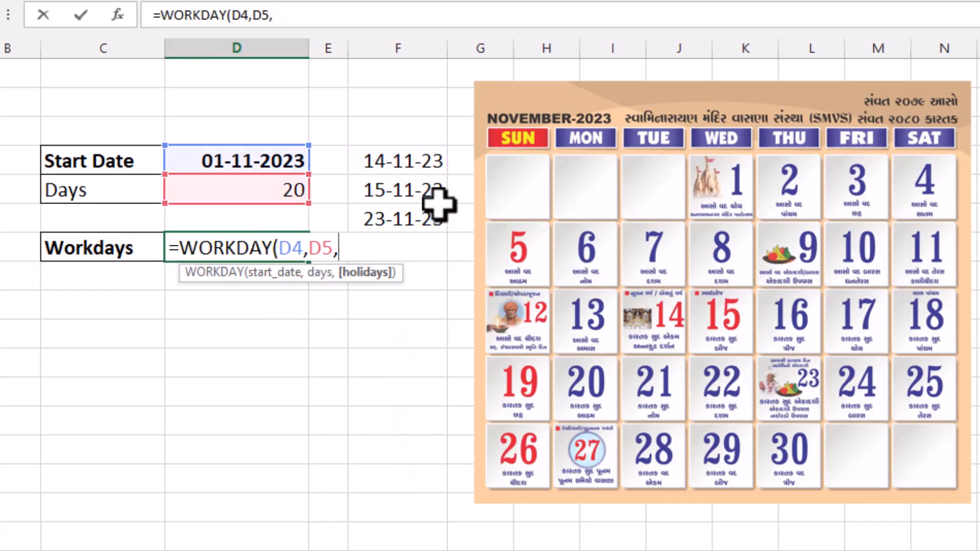
{"action": "left_click_drag", "start_coordinate": [409, 159], "coordinate": [409, 226]}
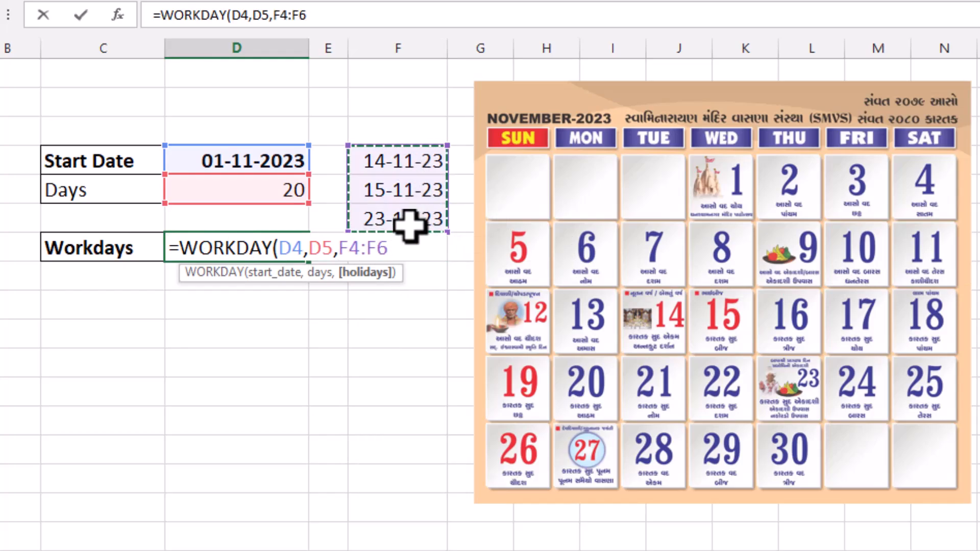
{"action": "type", "text": ")"}
{"action": "key", "text": "Return"}
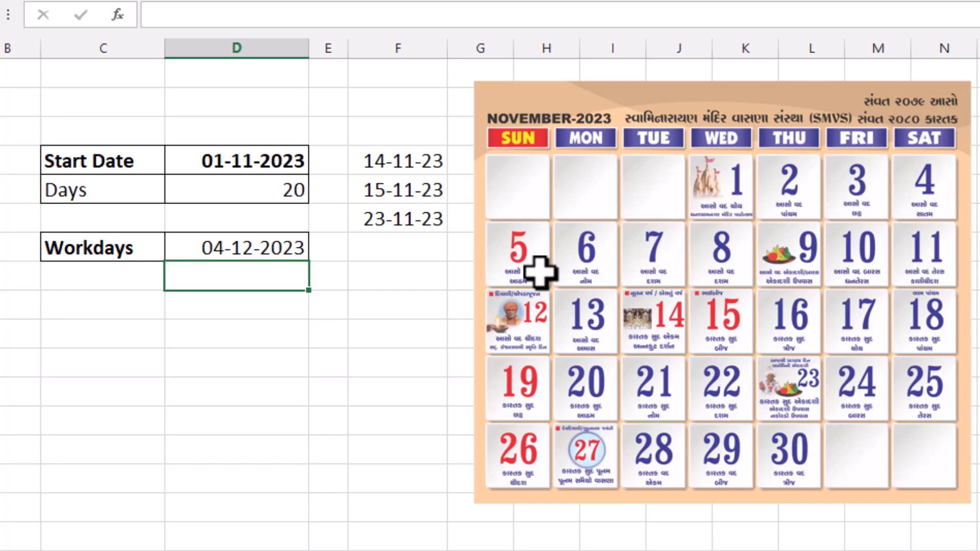
Step: Copy the Workdays label down into C8, and rename C7 to Workday and C8 to Workday.intl
{"action": "left_click", "coordinate": [120, 287]}
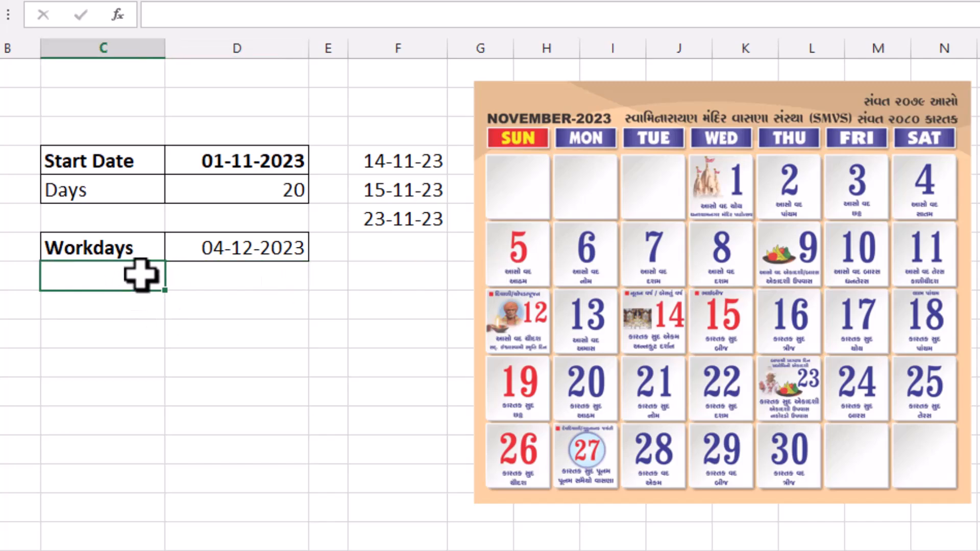
{"action": "key", "text": "ctrl+d"}
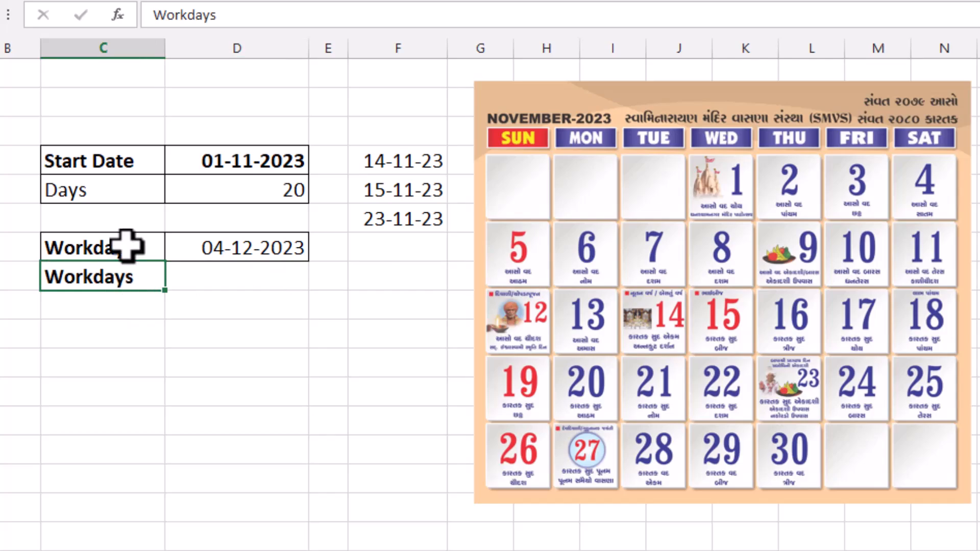
{"action": "left_click", "coordinate": [145, 250]}
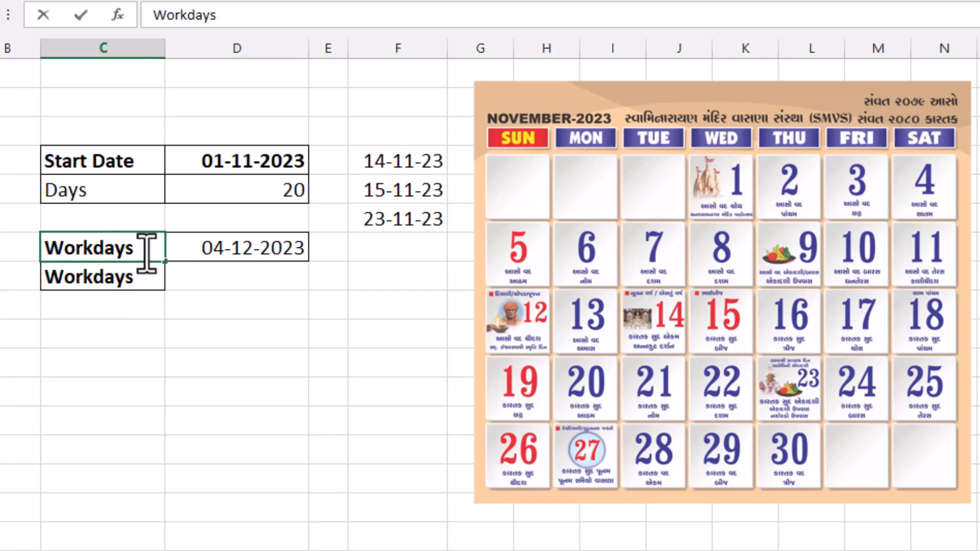
{"action": "key", "text": "Return"}
{"action": "key", "text": "F2"}
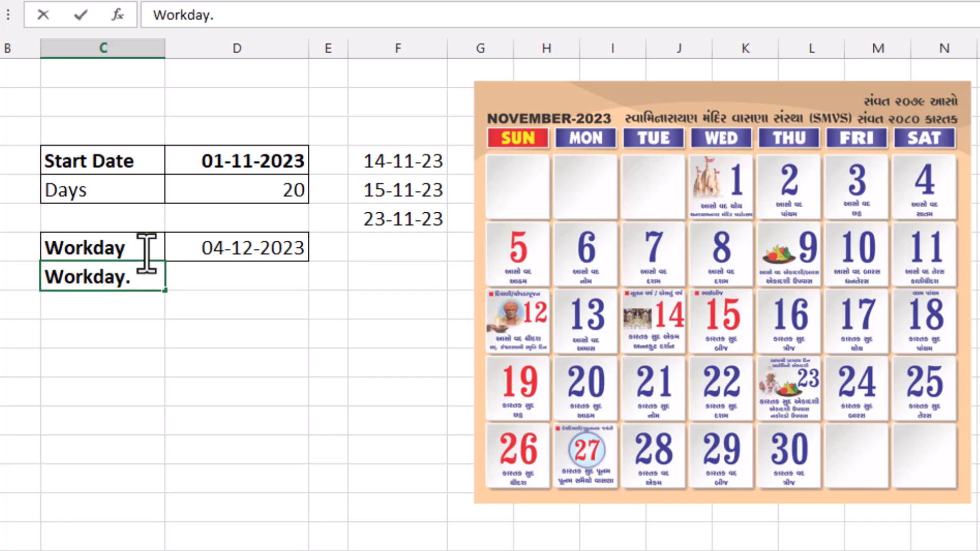
{"action": "type", "text": ".intl"}
{"action": "key", "text": "Return"}
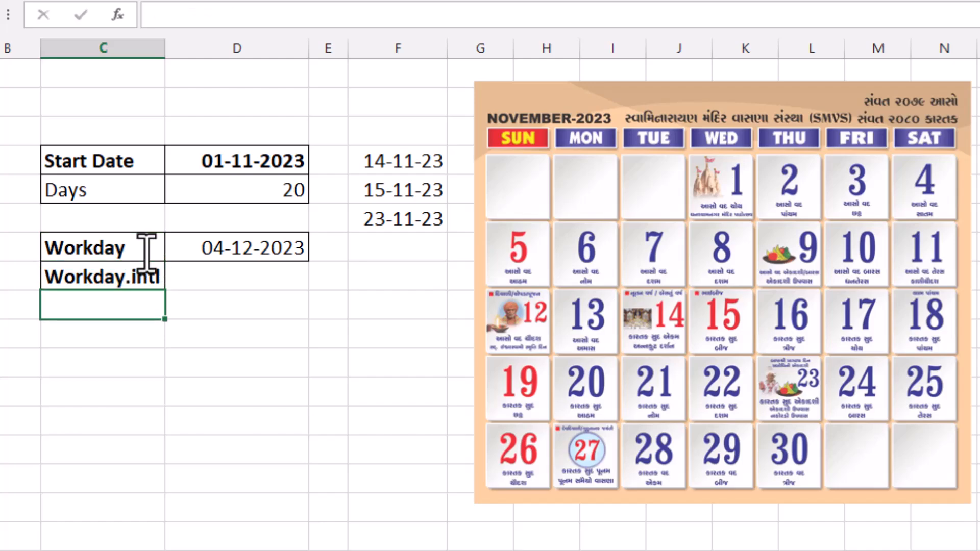
Step: Start a WORKDAY.INTL formula in D8 with D4 as the start date and D5 as the days
{"action": "left_click", "coordinate": [136, 273]}
{"action": "left_click", "coordinate": [201, 280]}
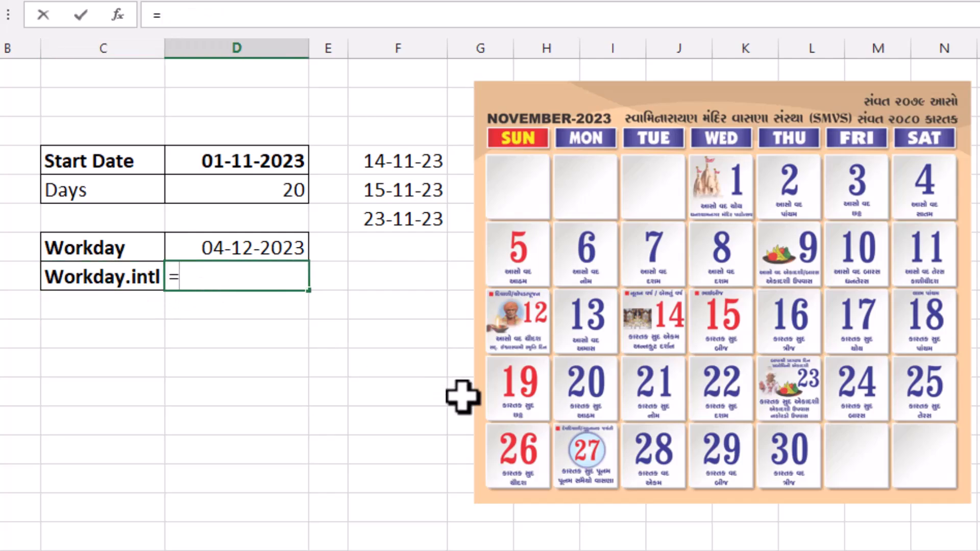
{"action": "type", "text": "=workday"}
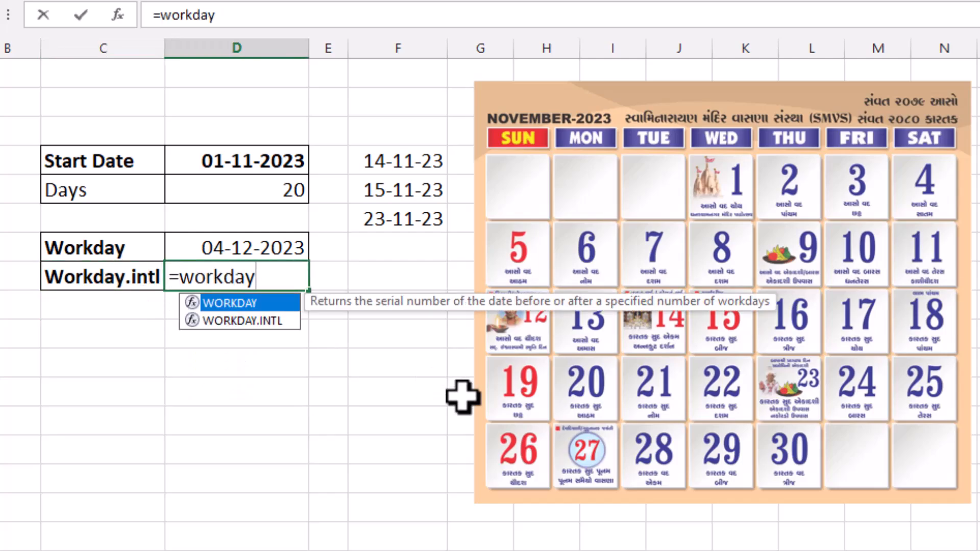
{"action": "type", "text": ".intl"}
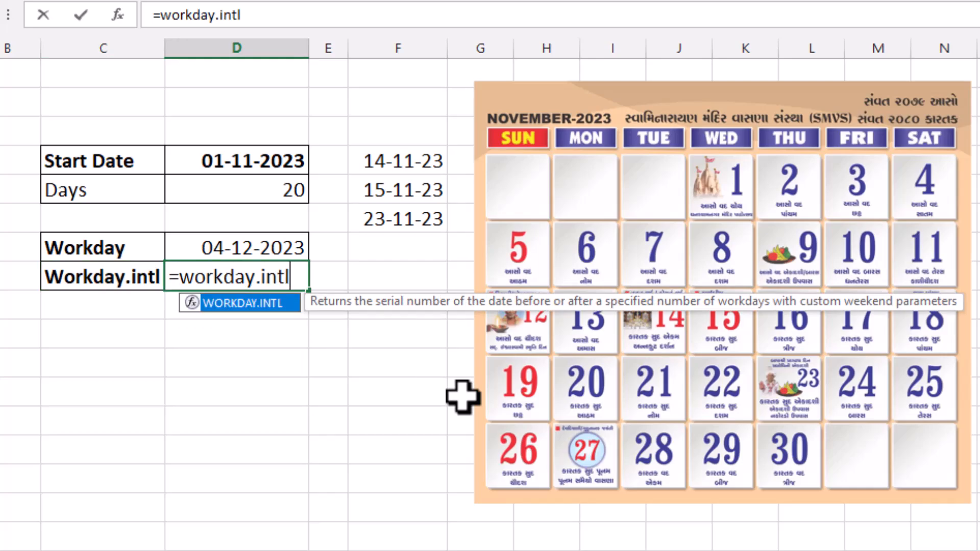
{"action": "type", "text": "("}
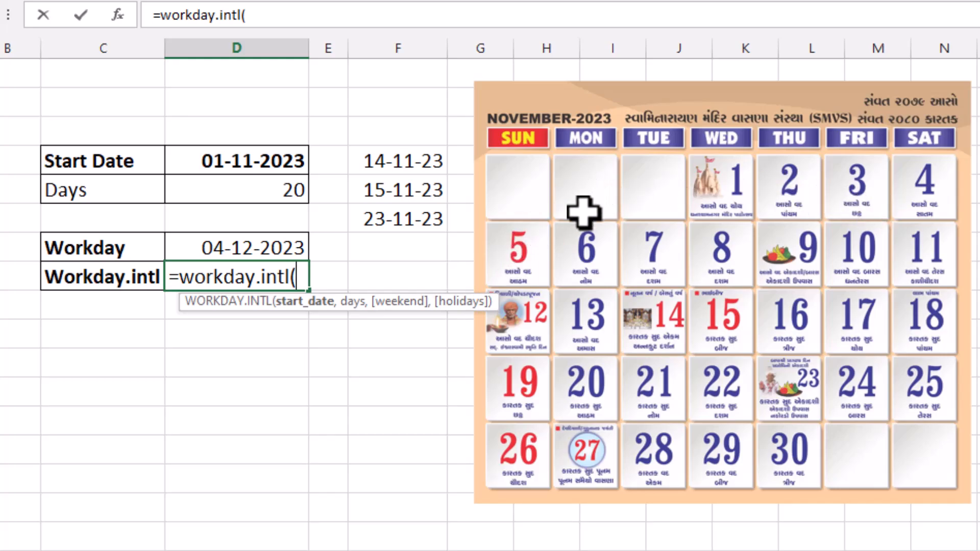
{"action": "left_click", "coordinate": [252, 162]}
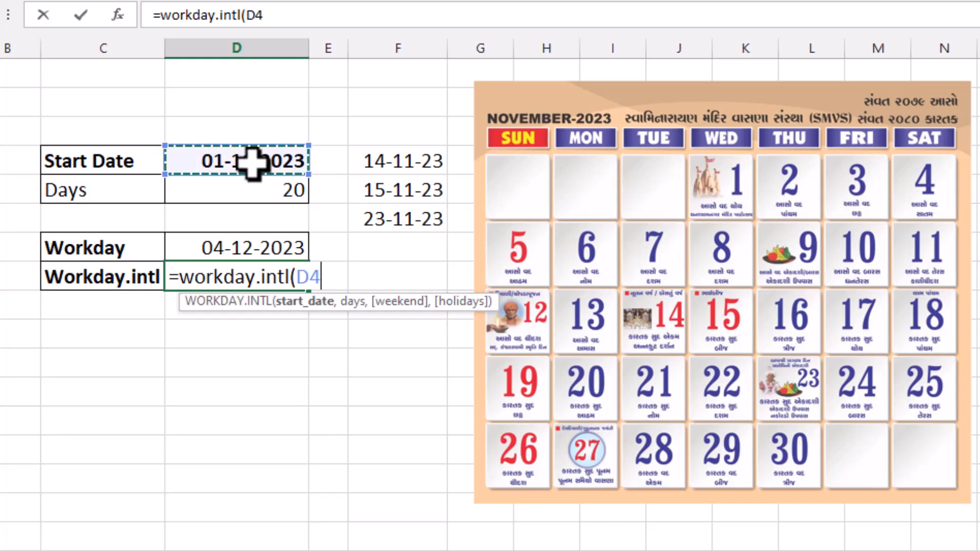
{"action": "type", "text": ","}
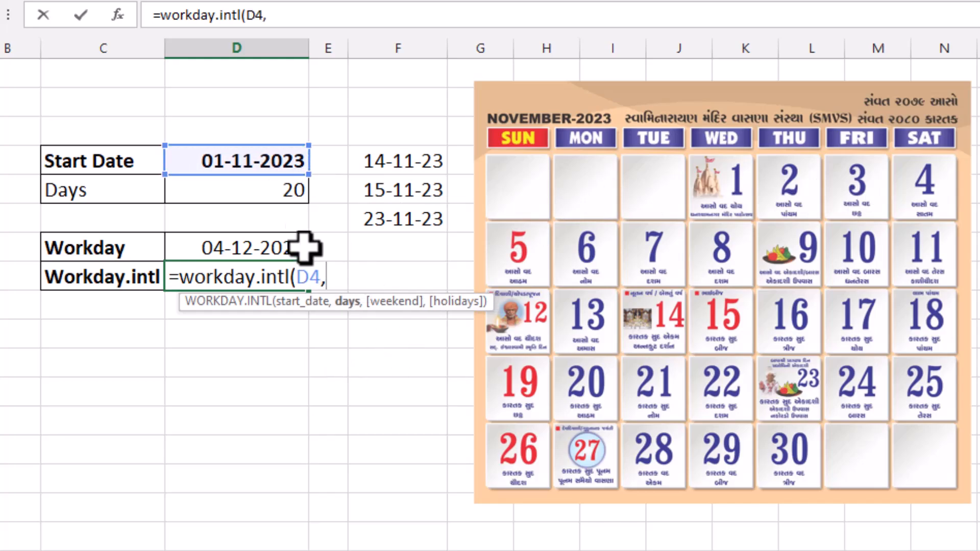
{"action": "left_click", "coordinate": [262, 193]}
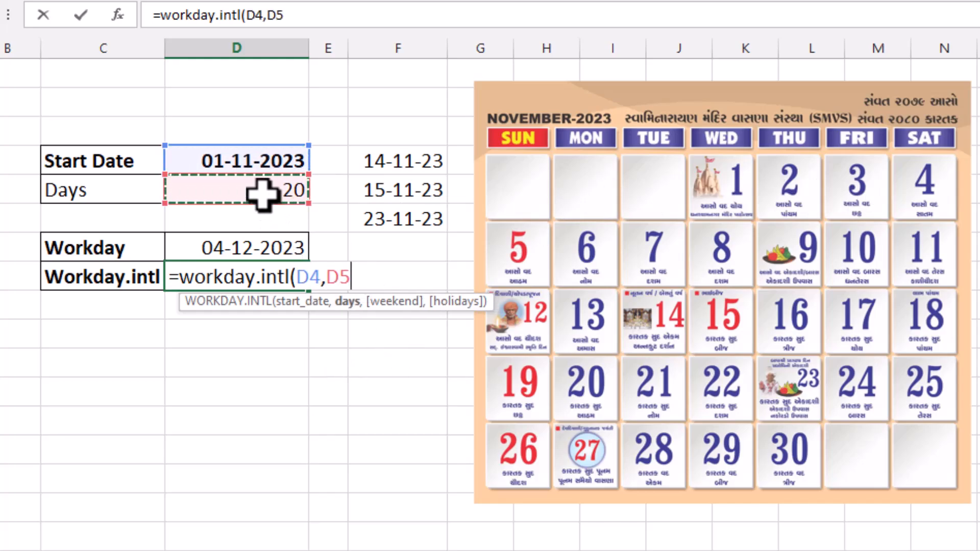
Step: Complete the WORKDAY.INTL formula with weekend option 11 - Sunday only and the holidays range F4:F6
{"action": "type", "text": ","}
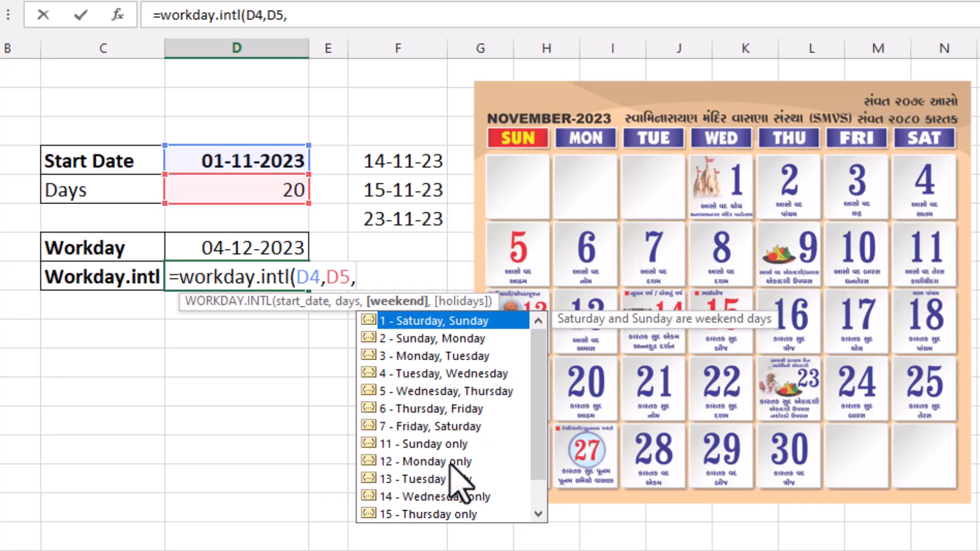
{"action": "left_click", "coordinate": [425, 445]}
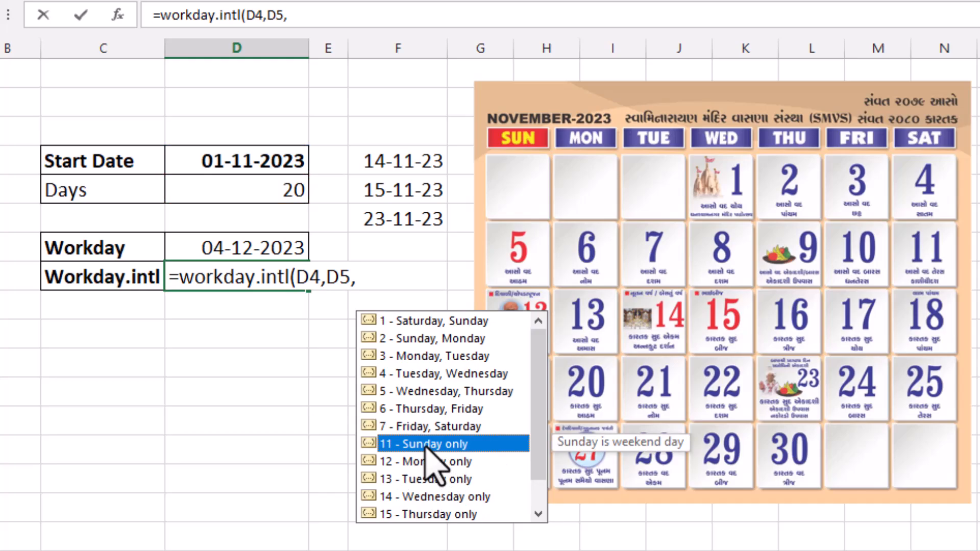
{"action": "double_click", "coordinate": [426, 448]}
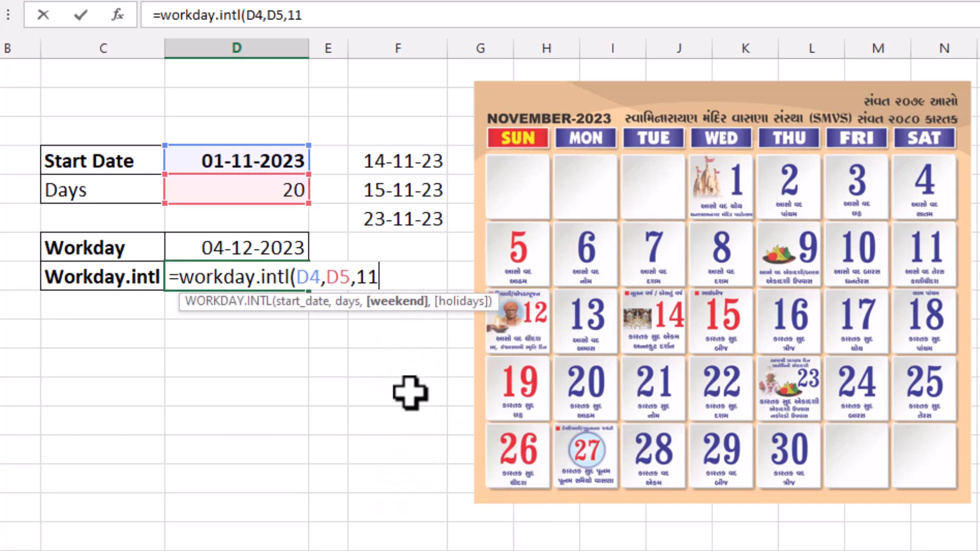
{"action": "type", "text": ","}
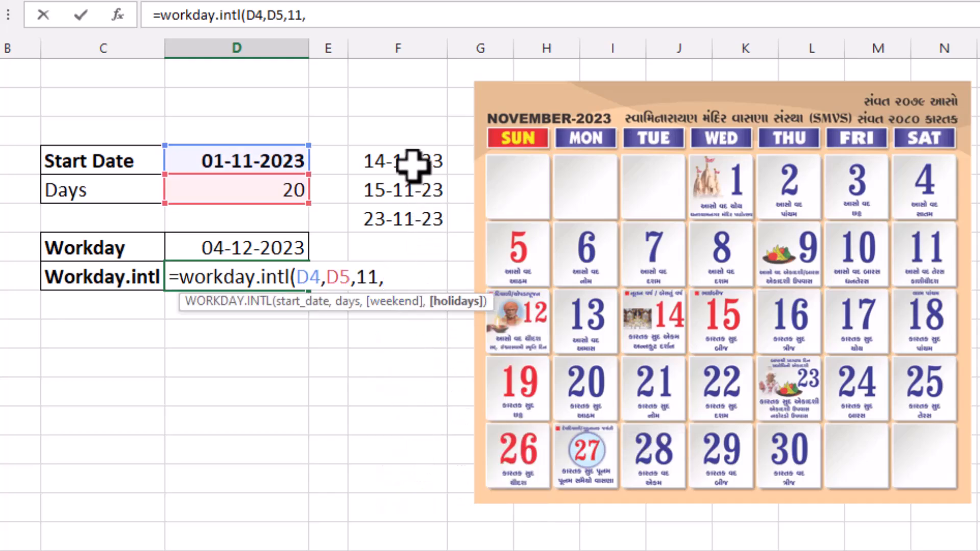
{"action": "left_click_drag", "start_coordinate": [409, 158], "coordinate": [409, 215]}
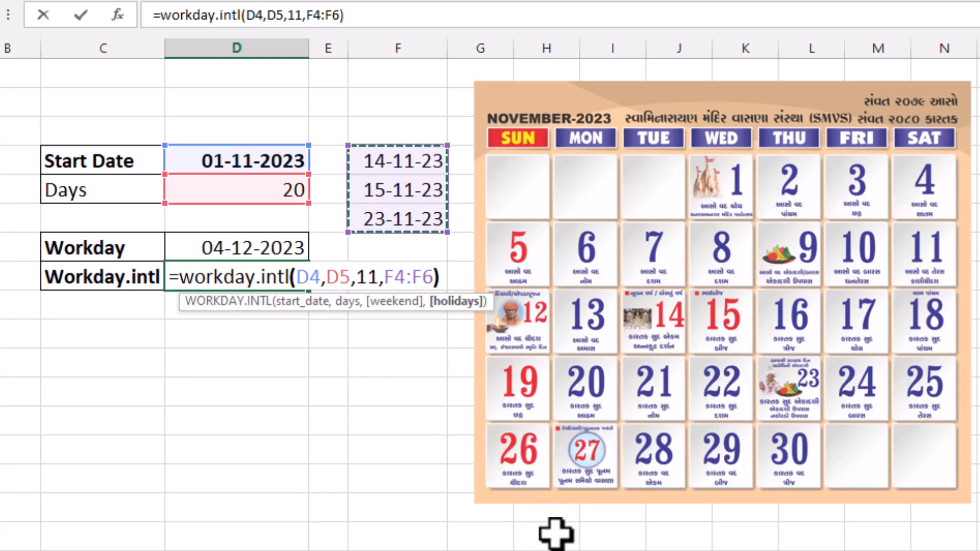
{"action": "key", "text": "Return"}
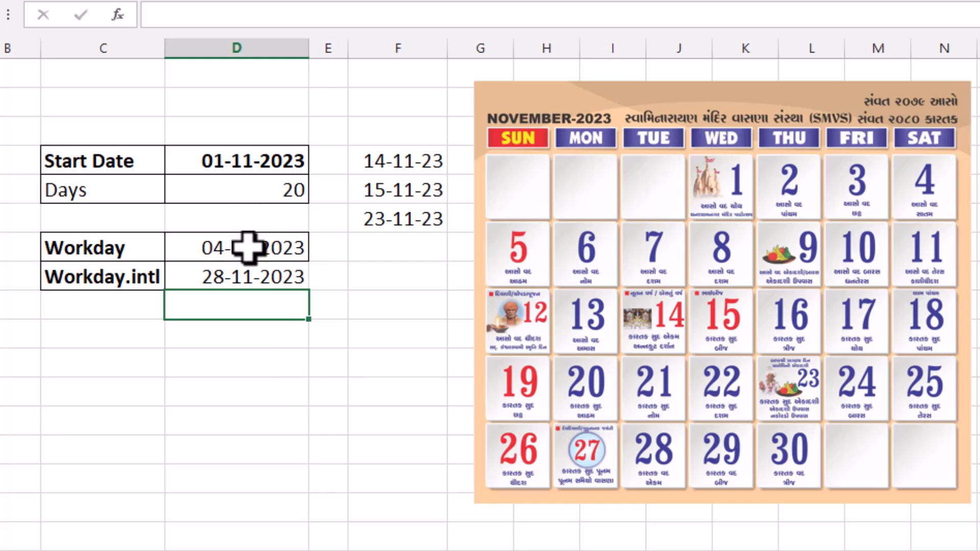
Step: Compare the WORKDAY formula in D7 with the WORKDAY.INTL formula in D8
{"action": "left_click", "coordinate": [274, 247]}
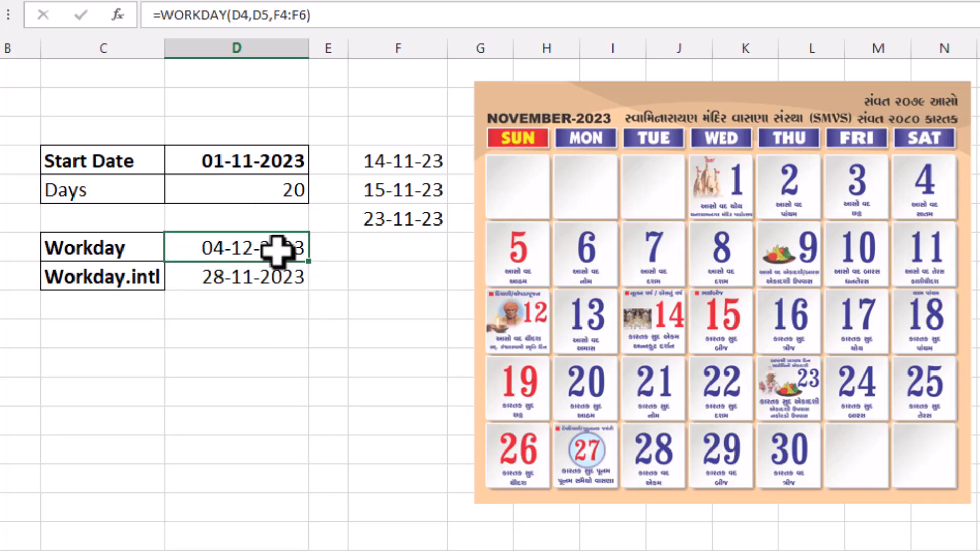
{"action": "left_click", "coordinate": [269, 279]}
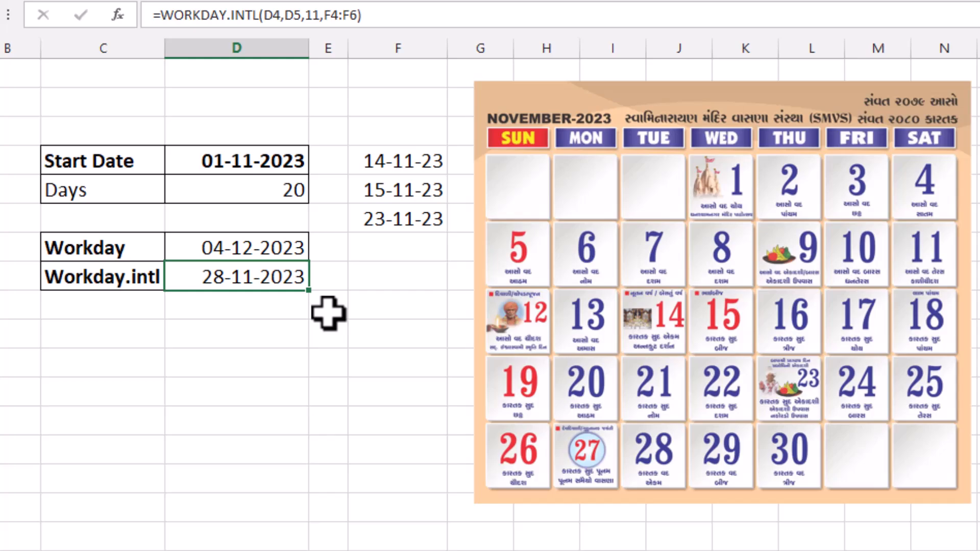
{"action": "key", "text": "Down"}
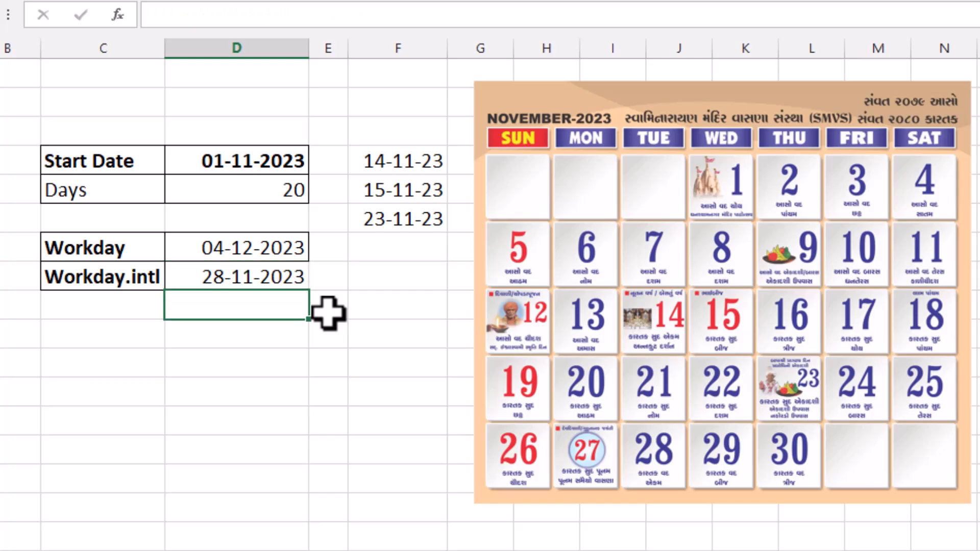
Step: Start a WORKDAY.INTL formula in D9 with D4 as the start date and D5 as the days
{"action": "type", "text": "=wor"}
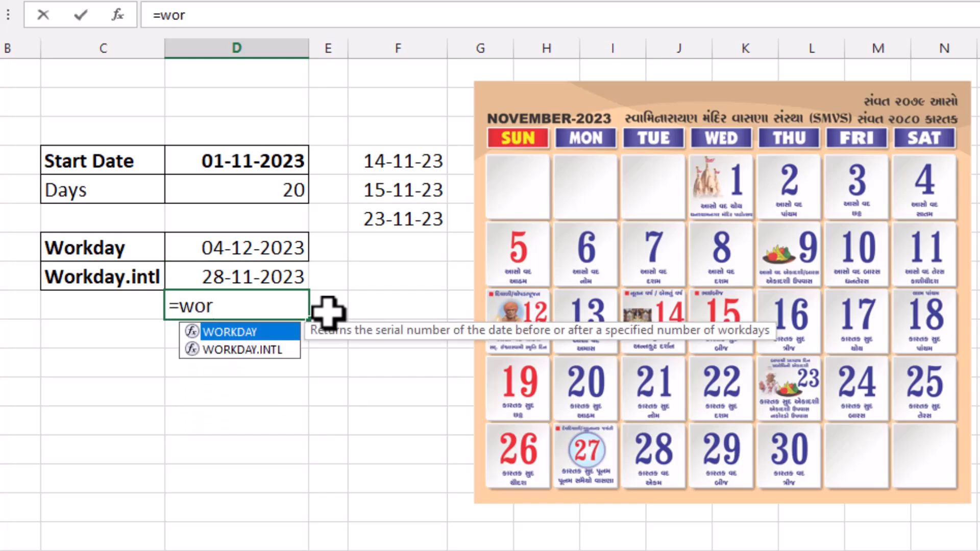
{"action": "type", "text": "kday"}
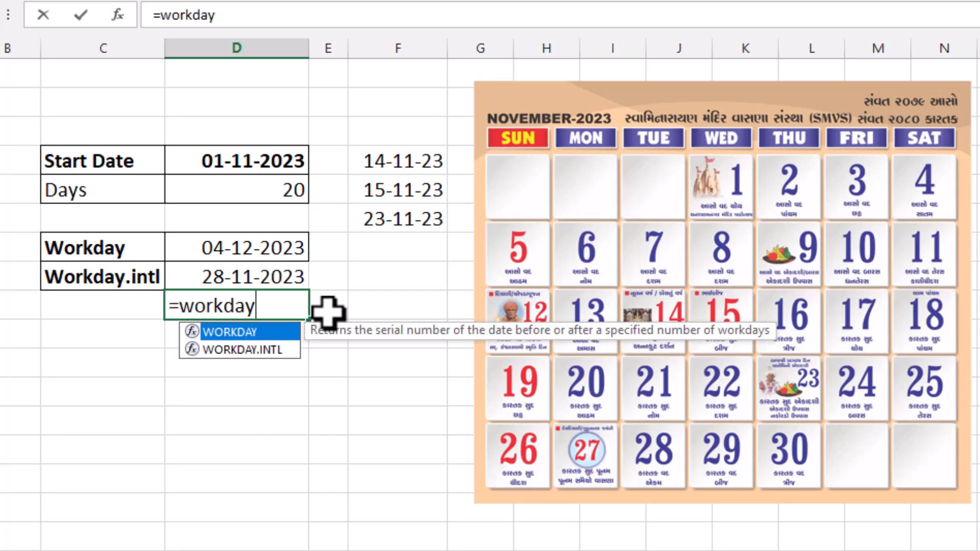
{"action": "type", "text": ".intl"}
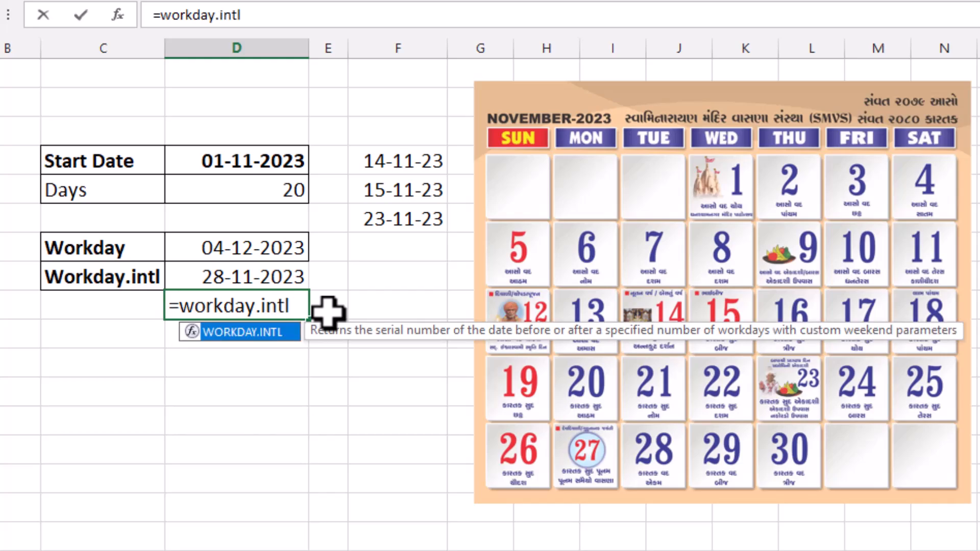
{"action": "type", "text": "("}
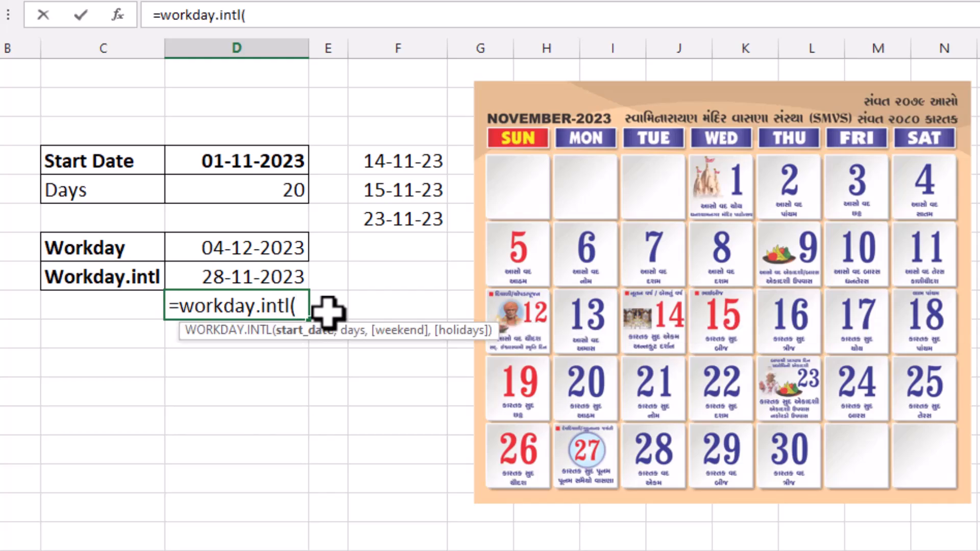
{"action": "left_click", "coordinate": [259, 161]}
{"action": "type", "text": ","}
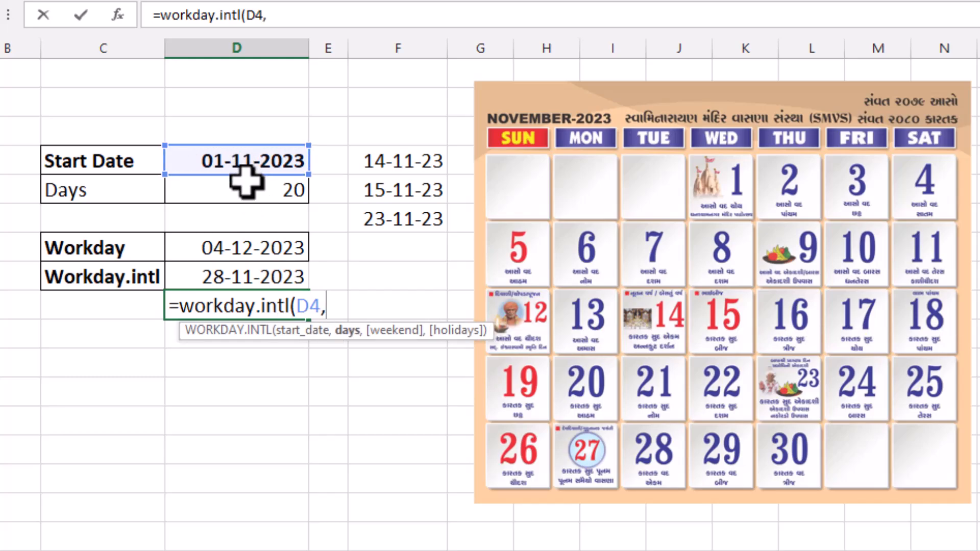
{"action": "left_click", "coordinate": [245, 193]}
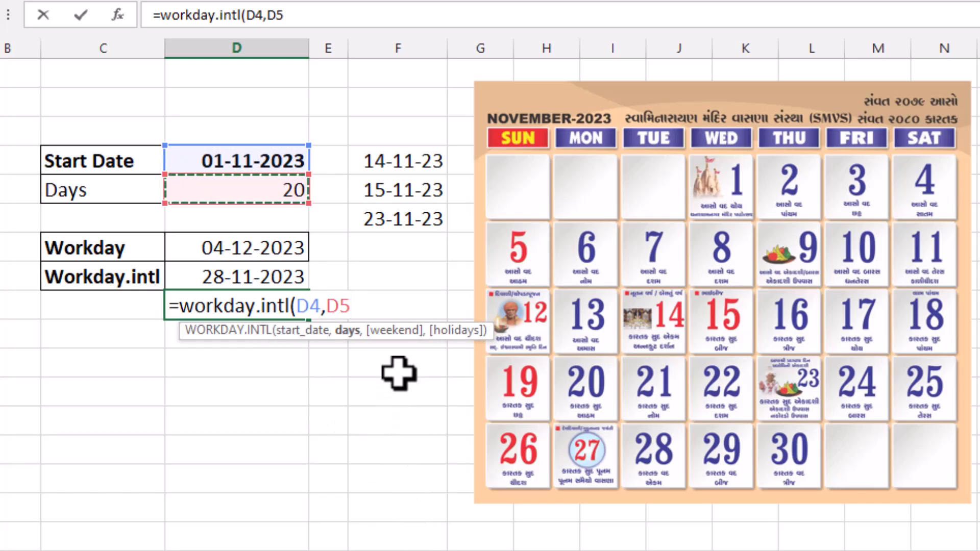
{"action": "type", "text": ","}
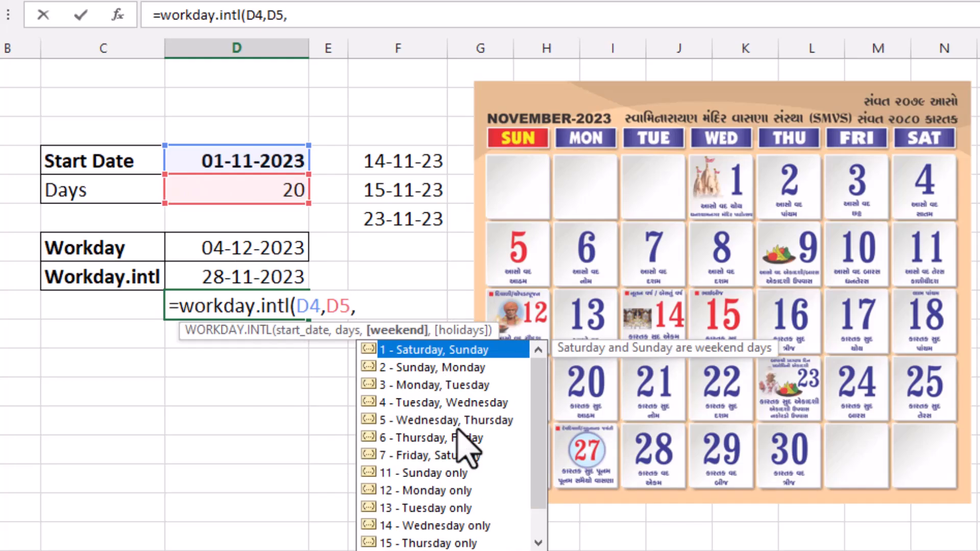
Step: Complete the D9 formula with the custom weekend string "0000000" and the holidays range F4:F6
{"action": "type", "text": "\"000000"}
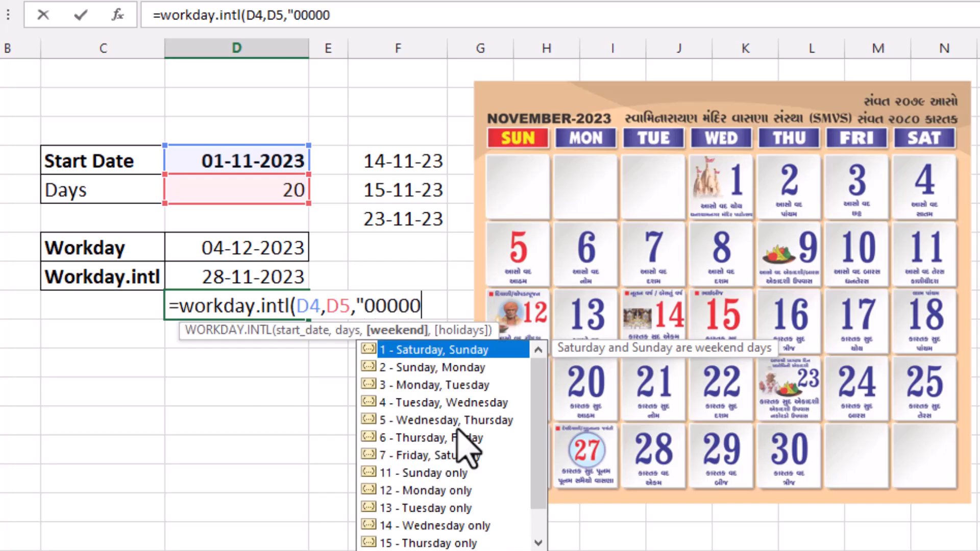
{"action": "type", "text": "00"}
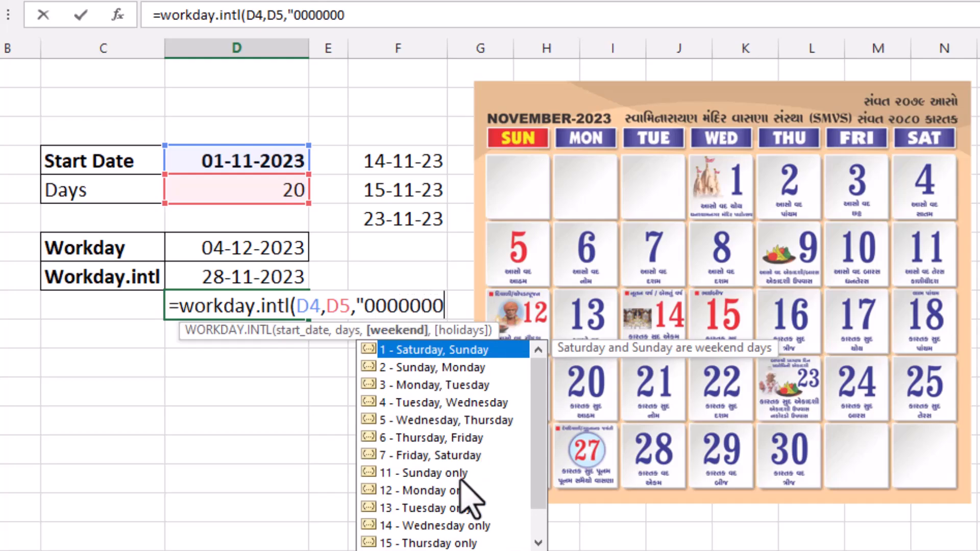
{"action": "type", "text": "\""}
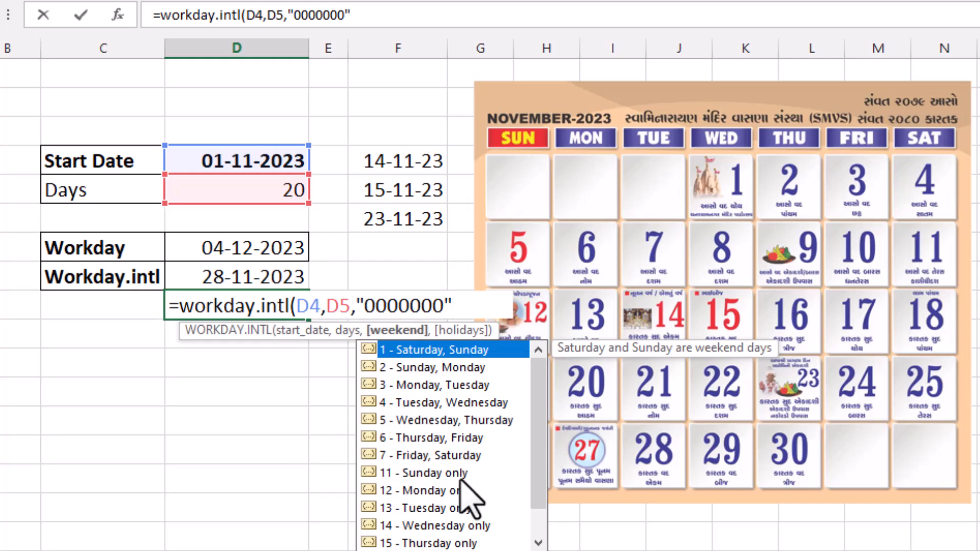
{"action": "type", "text": ","}
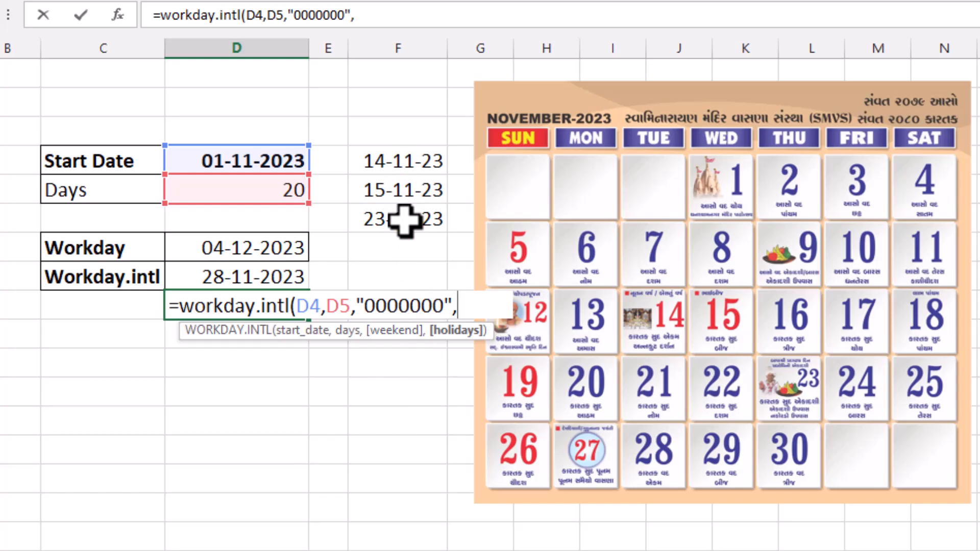
{"action": "left_click_drag", "start_coordinate": [386, 155], "coordinate": [386, 219]}
{"action": "type", "text": ")"}
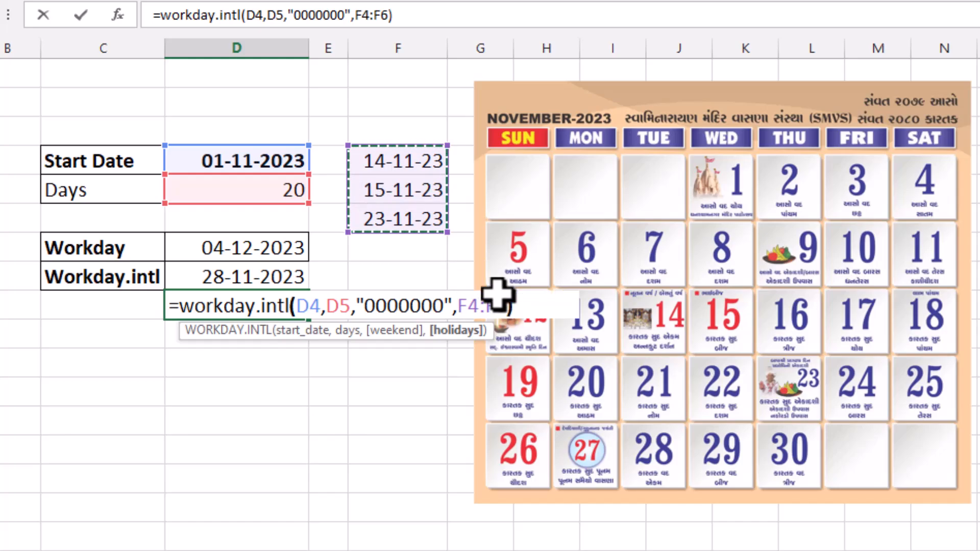
{"action": "key", "text": "Return"}
Step: Change the weekend string in the D9 formula to "0000001" so only Sunday counts as a weekend
{"action": "left_click", "coordinate": [278, 306]}
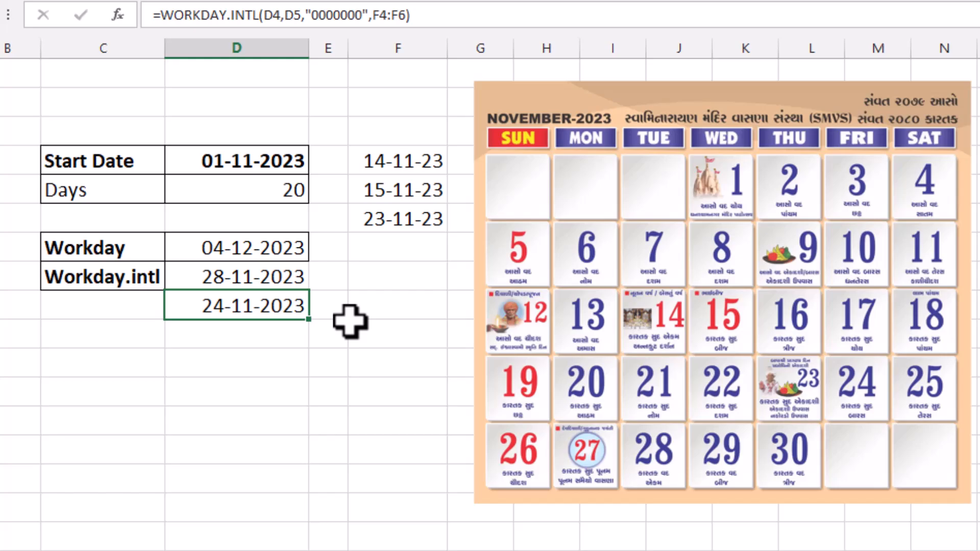
{"action": "key", "text": "F2"}
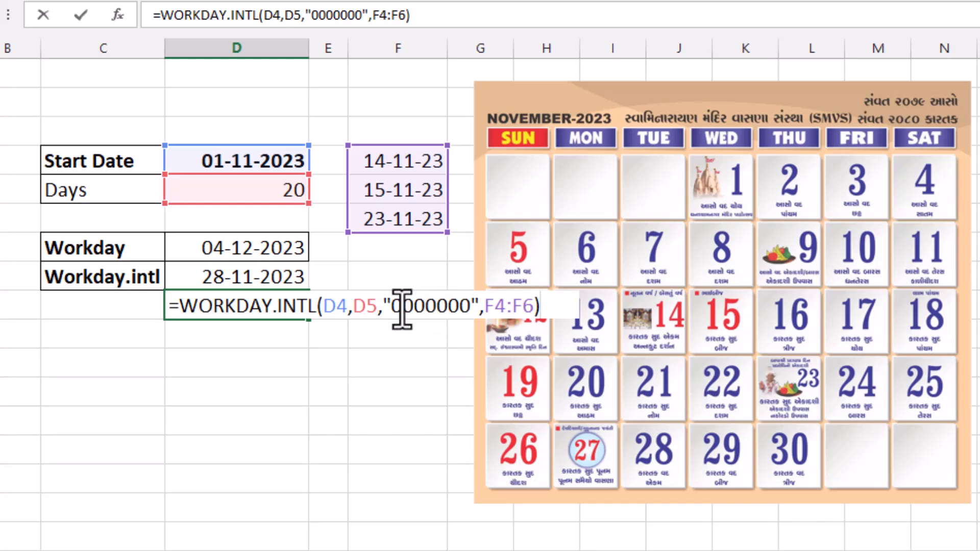
{"action": "left_click_drag", "start_coordinate": [391, 306], "coordinate": [465, 307]}
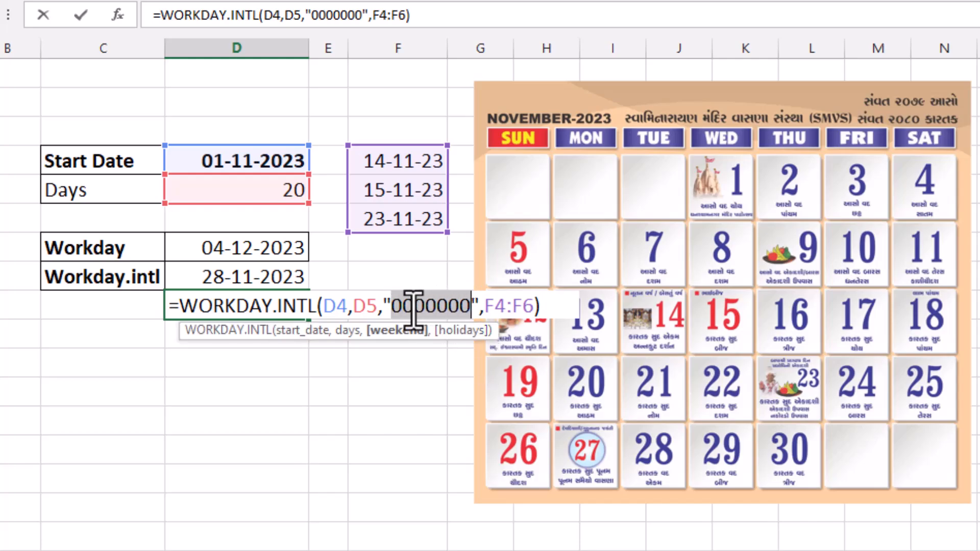
{"action": "left_click", "coordinate": [393, 306]}
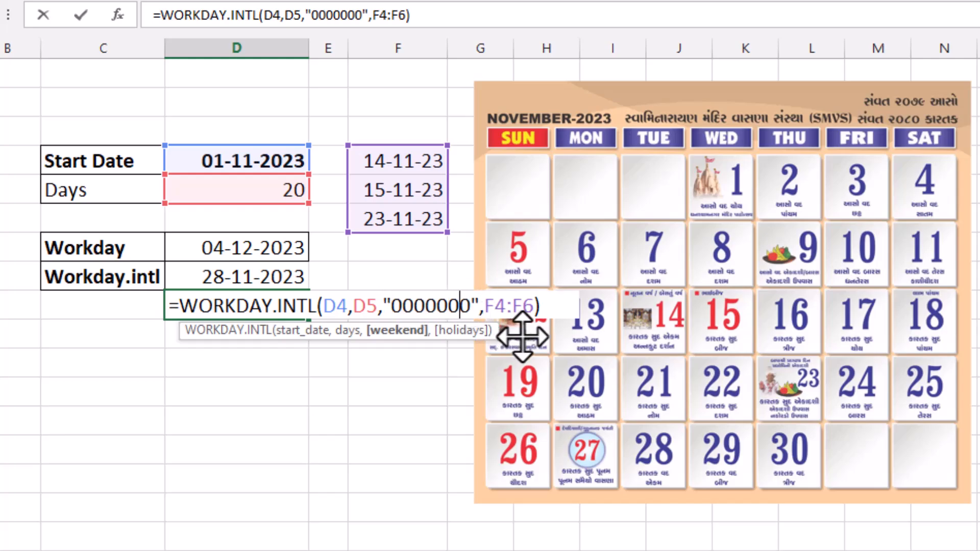
{"action": "key", "text": "Delete"}
{"action": "type", "text": "1"}
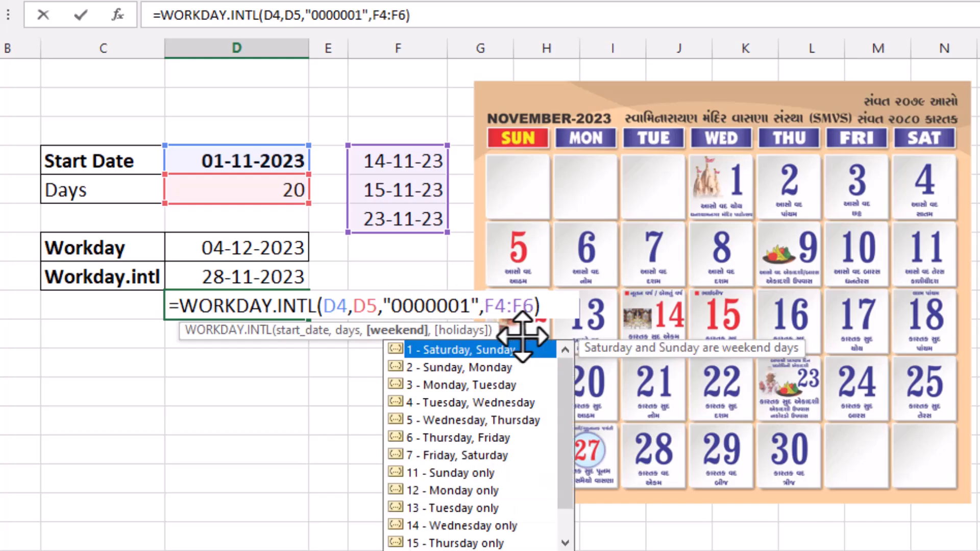
{"action": "key", "text": "Return"}
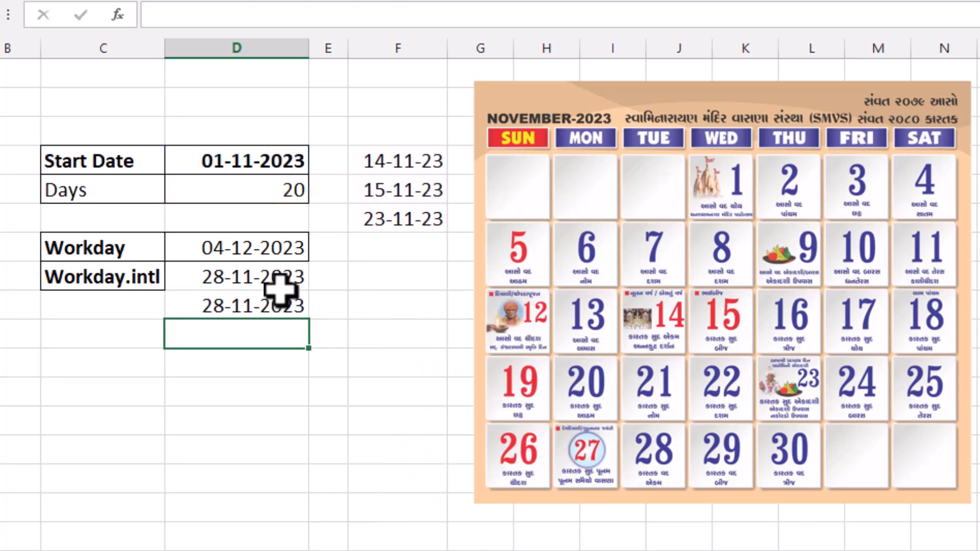
Step: Compare the WORKDAY.INTL formulas and resulting dates in D8 and D9
{"action": "left_click_drag", "start_coordinate": [276, 279], "coordinate": [279, 302]}
{"action": "left_click", "coordinate": [243, 279]}
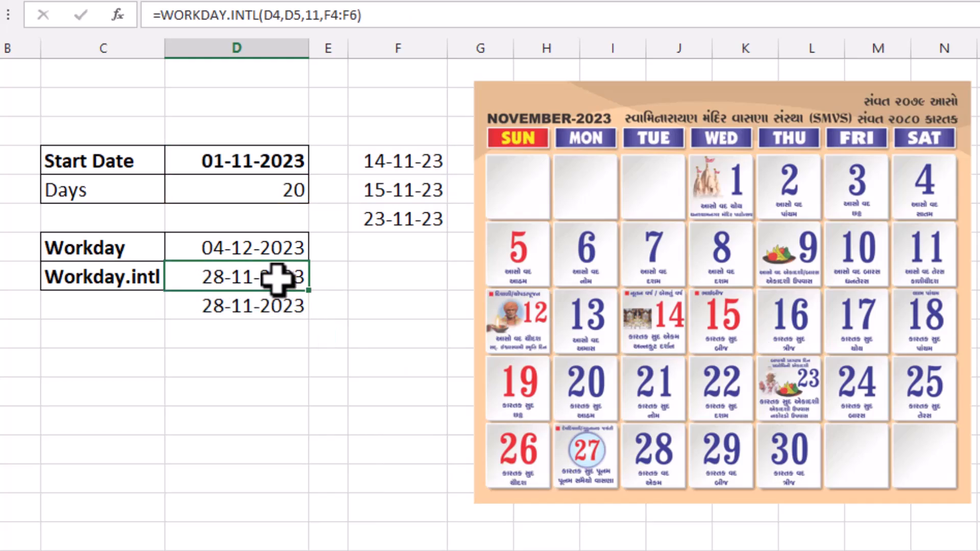
{"action": "left_click", "coordinate": [227, 304]}
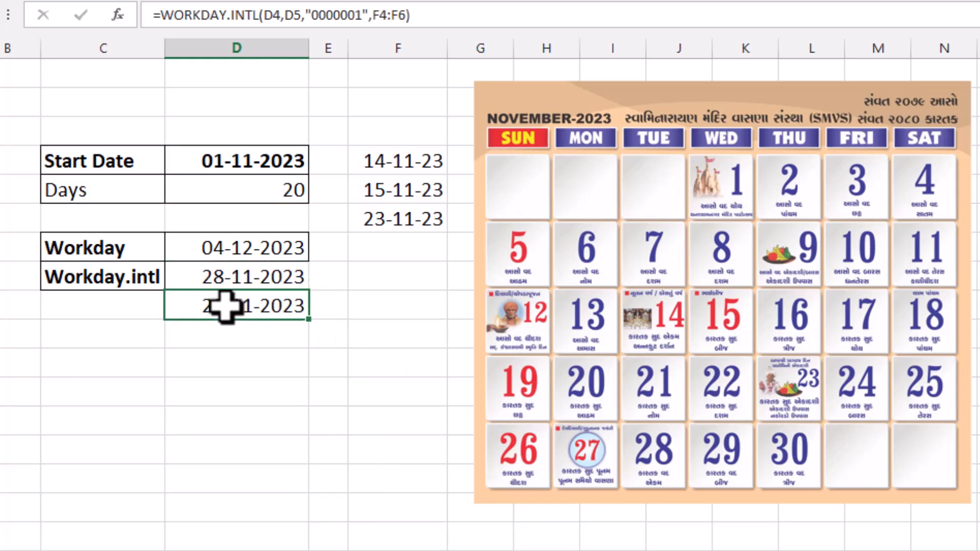
Step: Change the weekend string in the D9 formula to "1000000" so only Monday counts as a weekend
{"action": "double_click", "coordinate": [269, 306]}
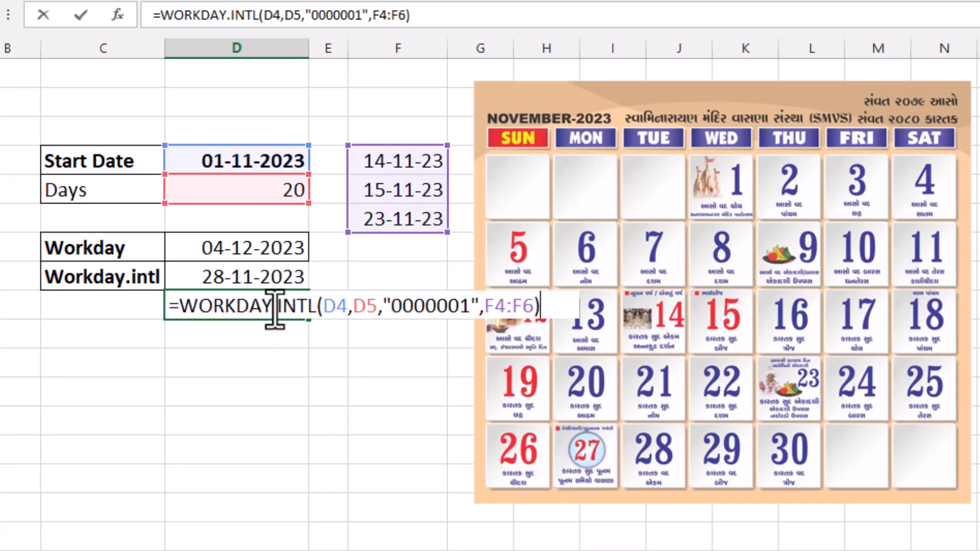
{"action": "left_click", "coordinate": [465, 305]}
{"action": "key", "text": "Delete"}
{"action": "type", "text": "0"}
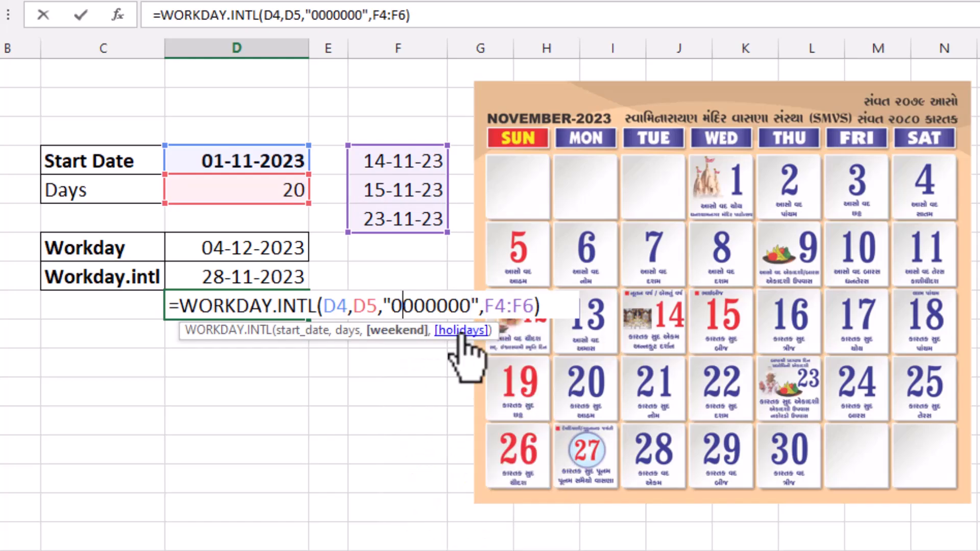
{"action": "key", "text": "BackSpace"}
{"action": "type", "text": "1"}
{"action": "key", "text": "Return"}
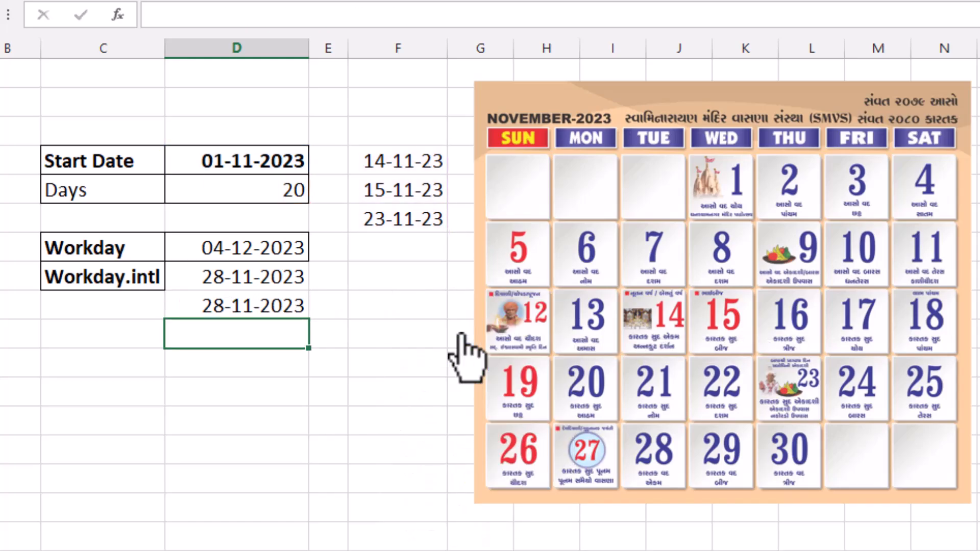
Step: Change the weekend string in the D9 formula to "0010000" so only Wednesday counts as a weekend
{"action": "left_click", "coordinate": [270, 307]}
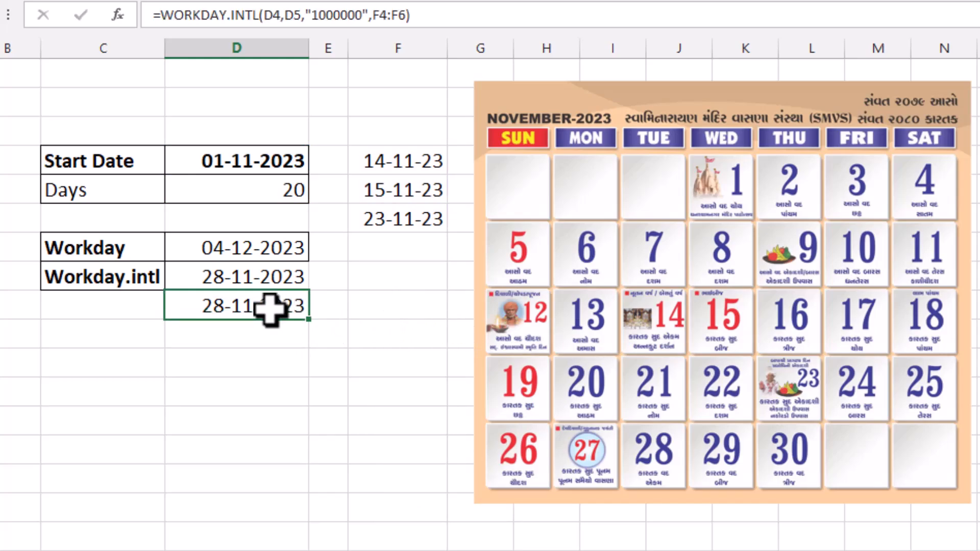
{"action": "double_click", "coordinate": [270, 307]}
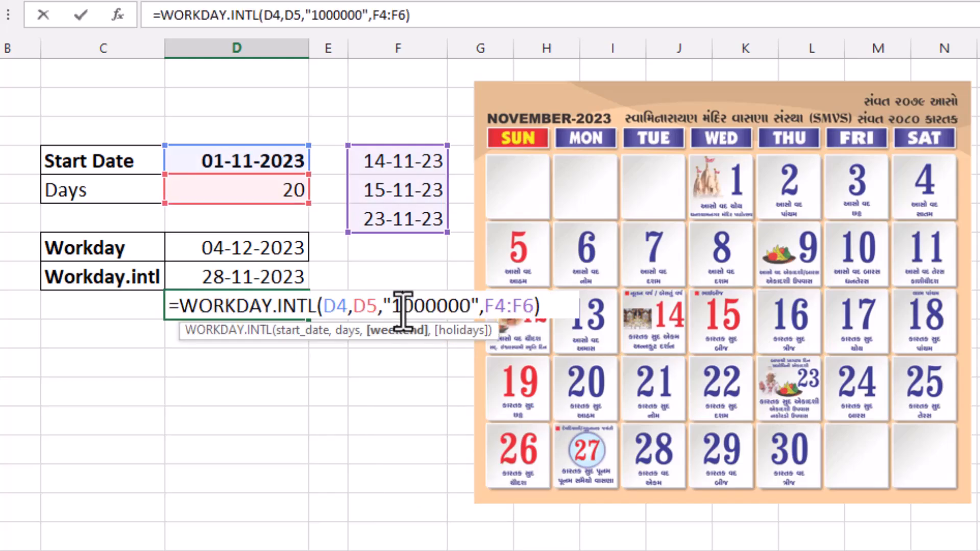
{"action": "left_click", "coordinate": [403, 308]}
{"action": "key", "text": "BackSpace"}
{"action": "type", "text": "0"}
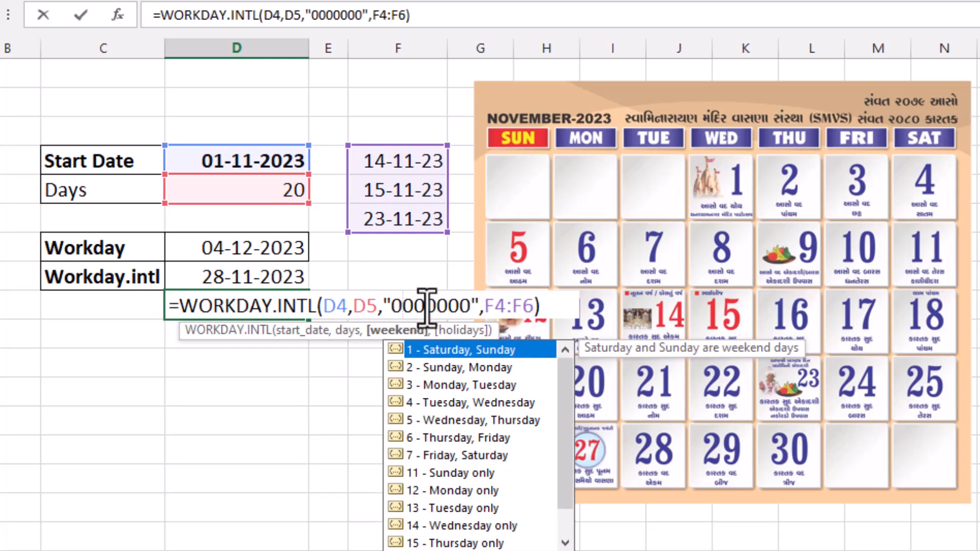
{"action": "left_click", "coordinate": [425, 307]}
{"action": "key", "text": "BackSpace"}
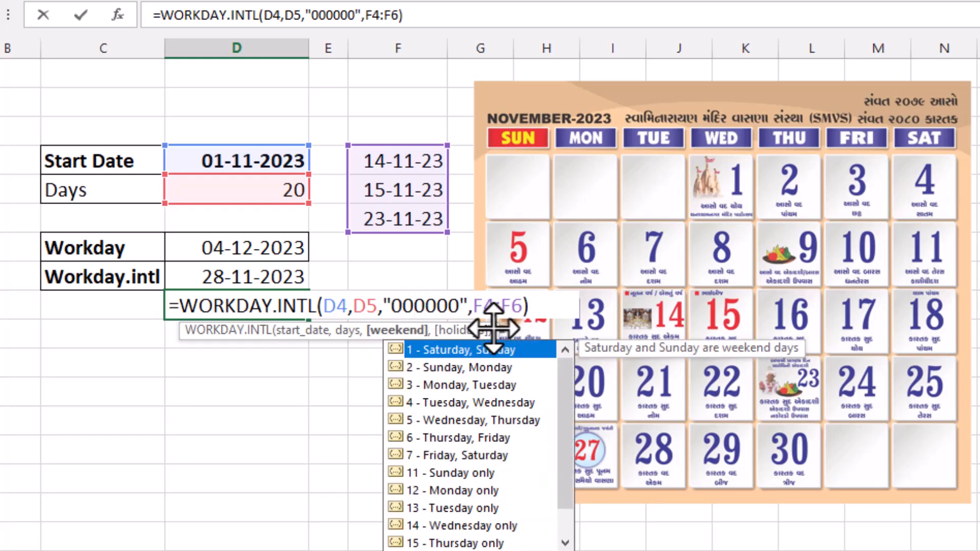
{"action": "type", "text": "1"}
{"action": "key", "text": "Return"}
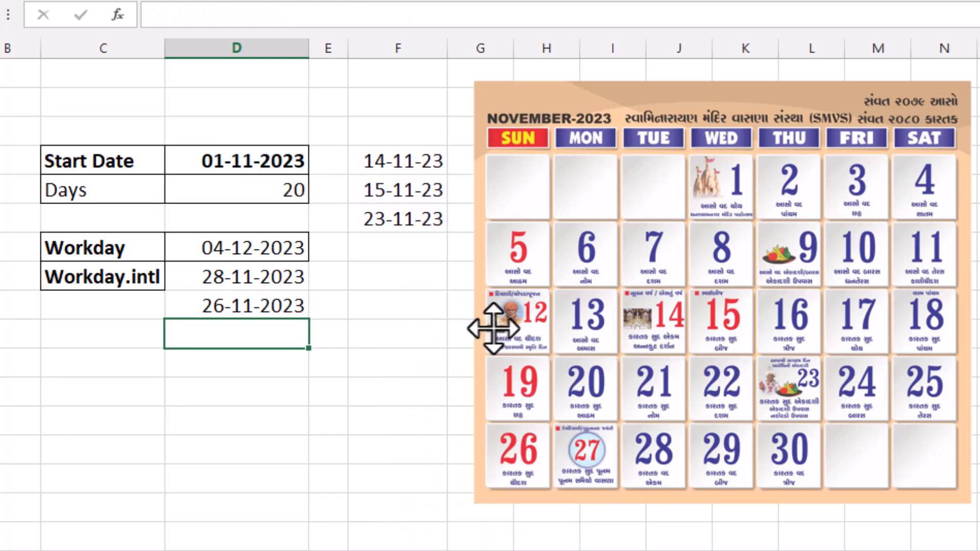
Step: Add Saturday to the non-working days in the D9 formula by changing its weekend string to "0010010"
{"action": "left_click", "coordinate": [233, 308]}
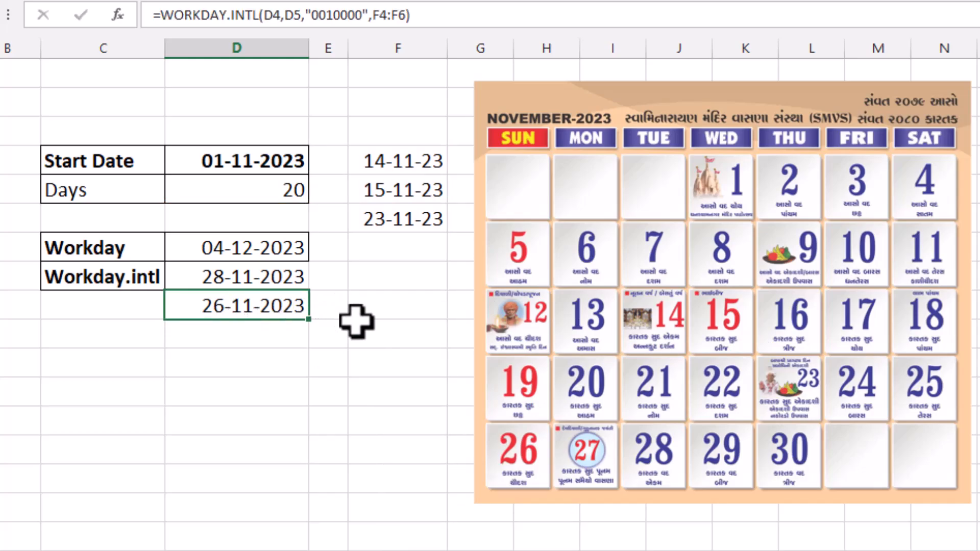
{"action": "double_click", "coordinate": [287, 309]}
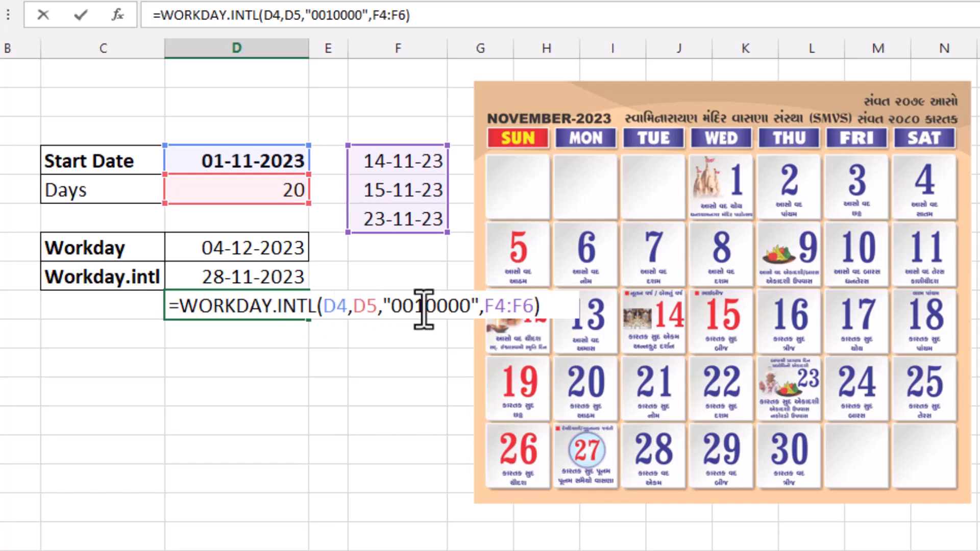
{"action": "left_click", "coordinate": [462, 306]}
{"action": "key", "text": "BackSpace"}
{"action": "type", "text": "1"}
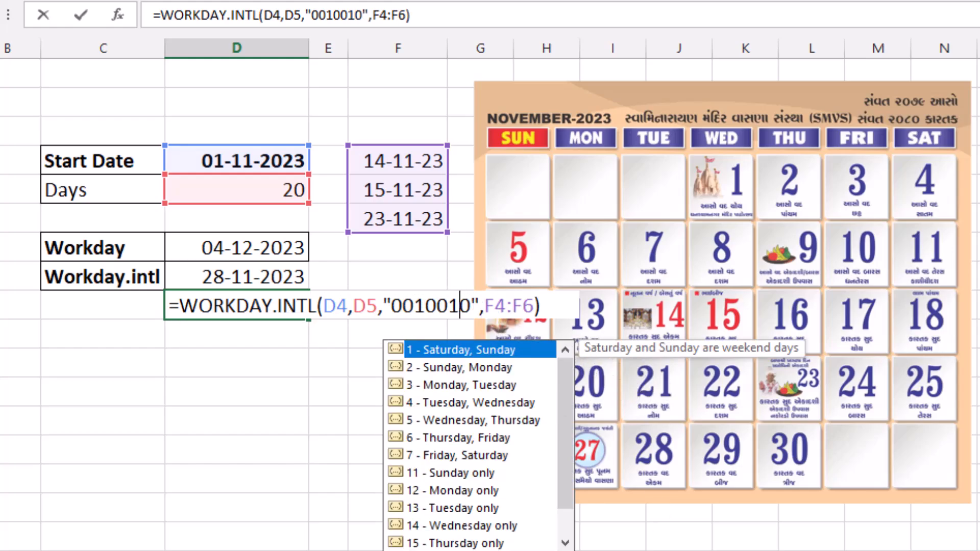
{"action": "key", "text": "Return"}
{"action": "left_click", "coordinate": [258, 309]}
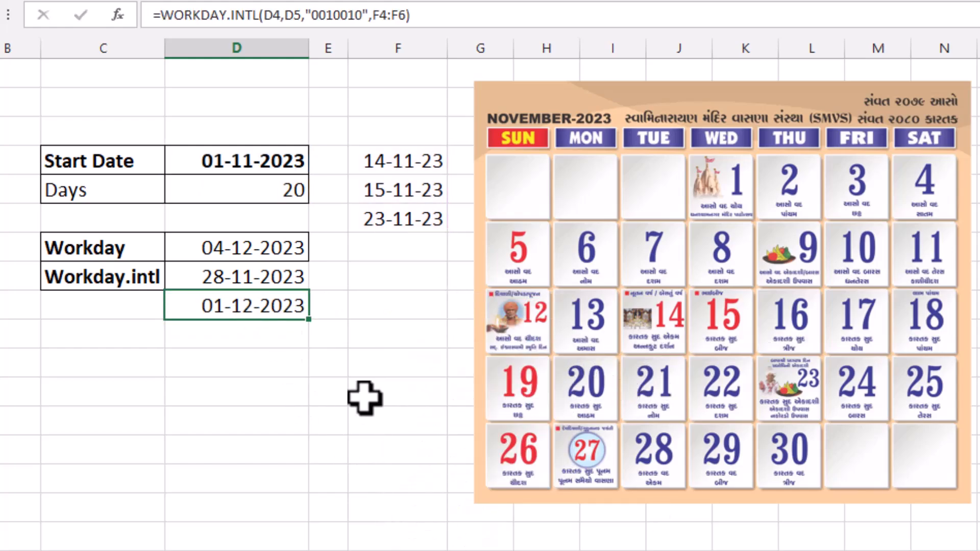